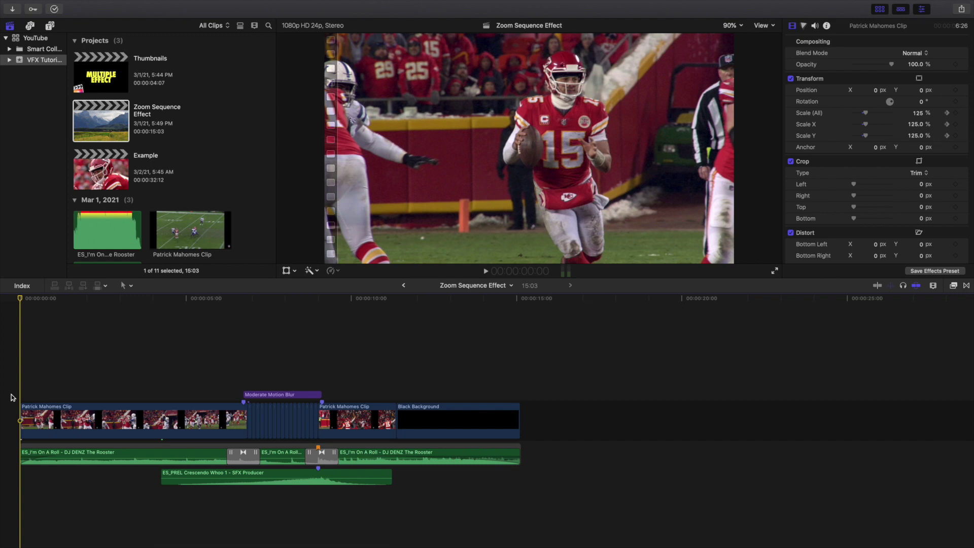
Play the sequence from the start, then stop and return to the beginning.
key("space")
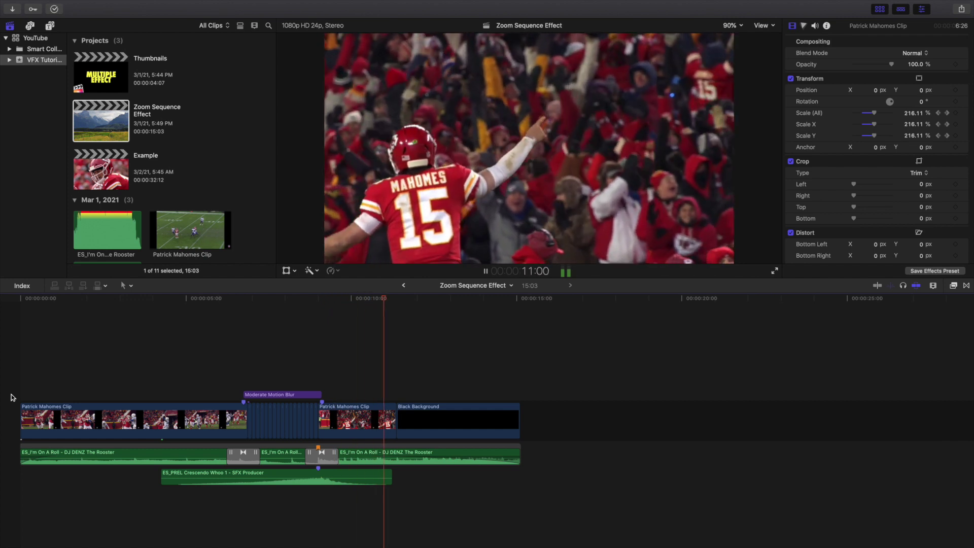
key("space")
key("Home")
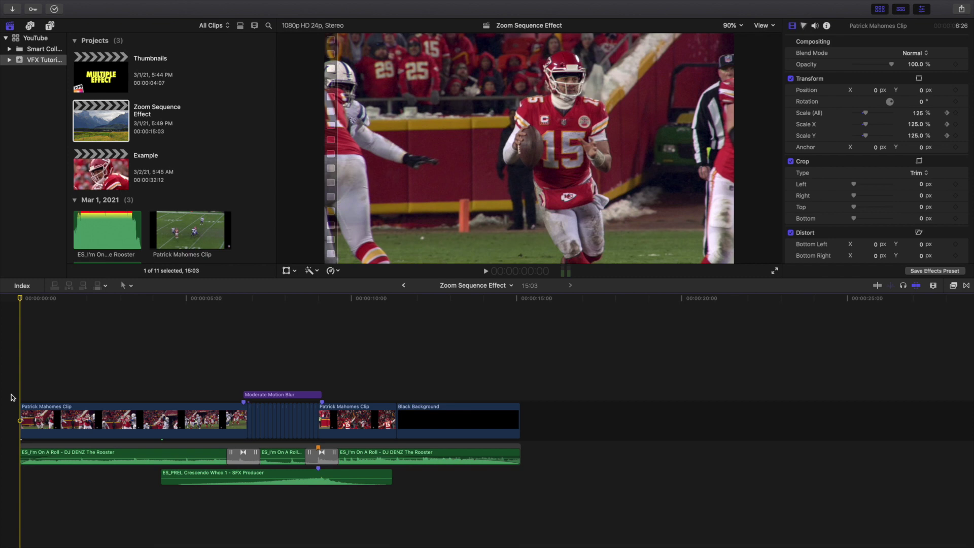
Open the Example project and set every clip after the first long clip to 3 frames.
left_click(98, 176)
double_click(97, 176)
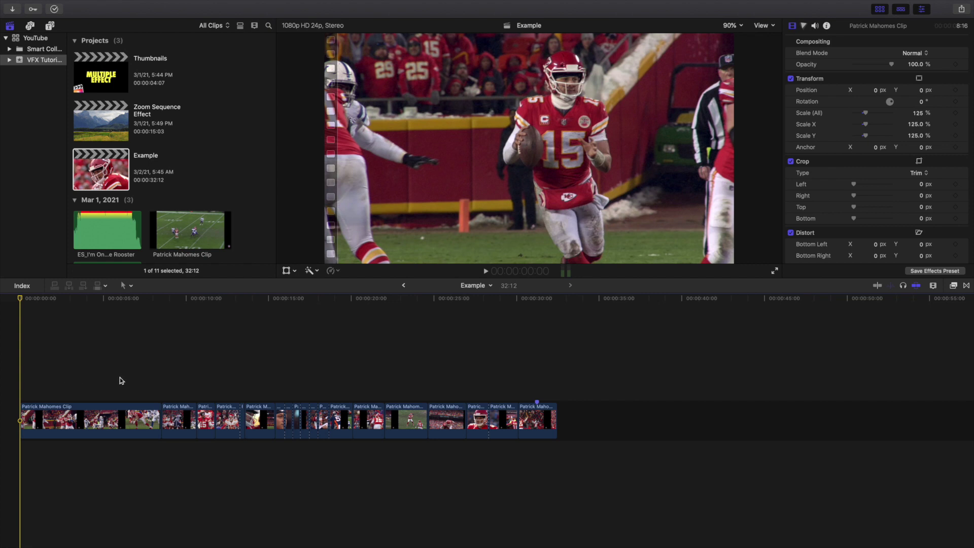
left_click_drag(183, 385, 503, 426)
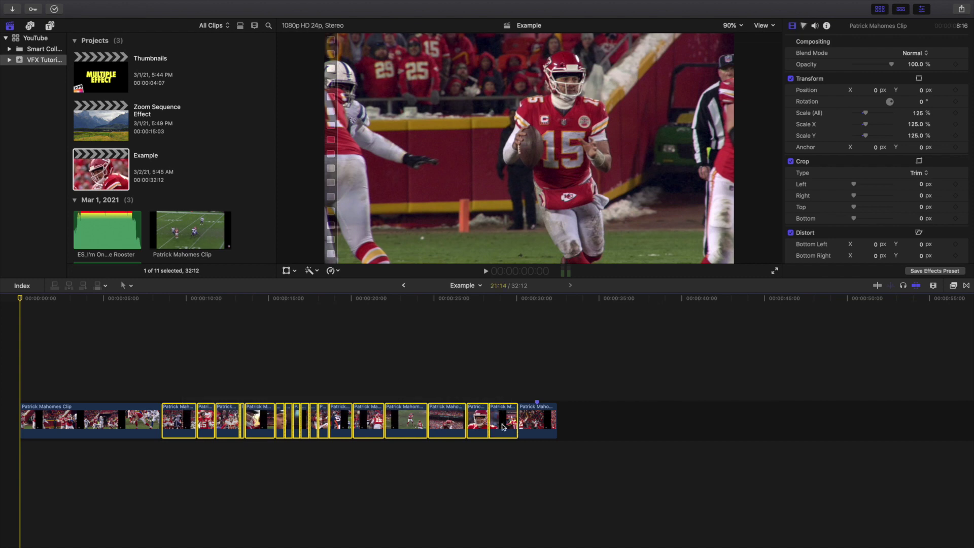
key("ctrl+d")
type("3")
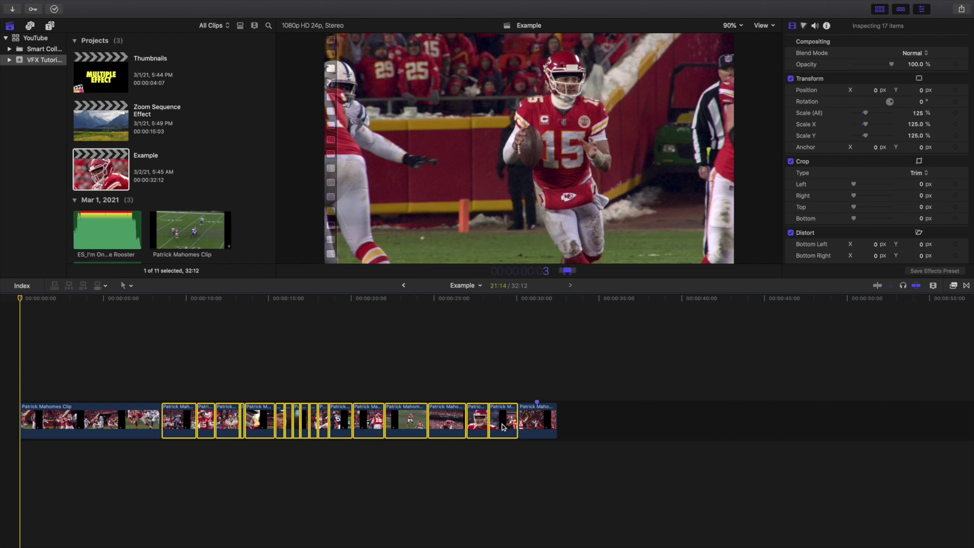
key("Return")
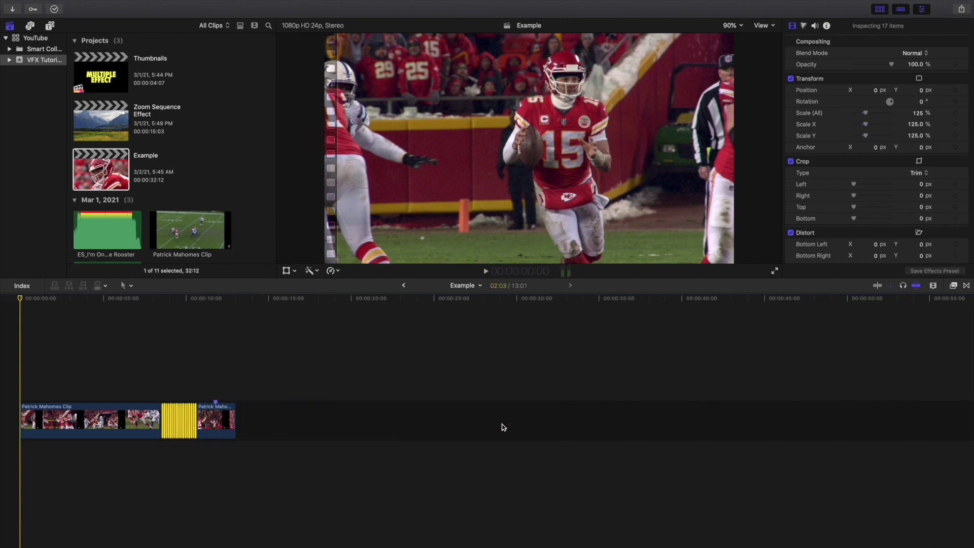
left_click(161, 392)
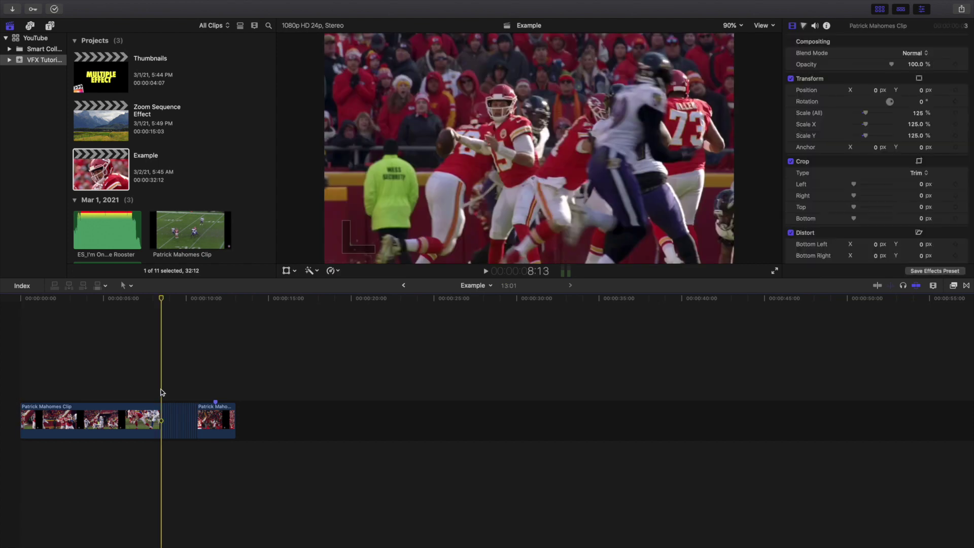
key("super+equal")
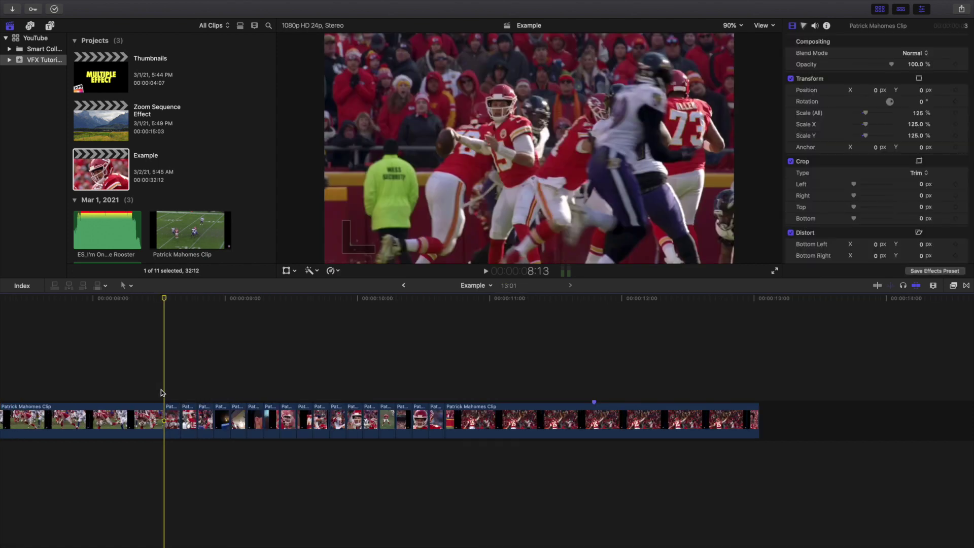
left_click(248, 418)
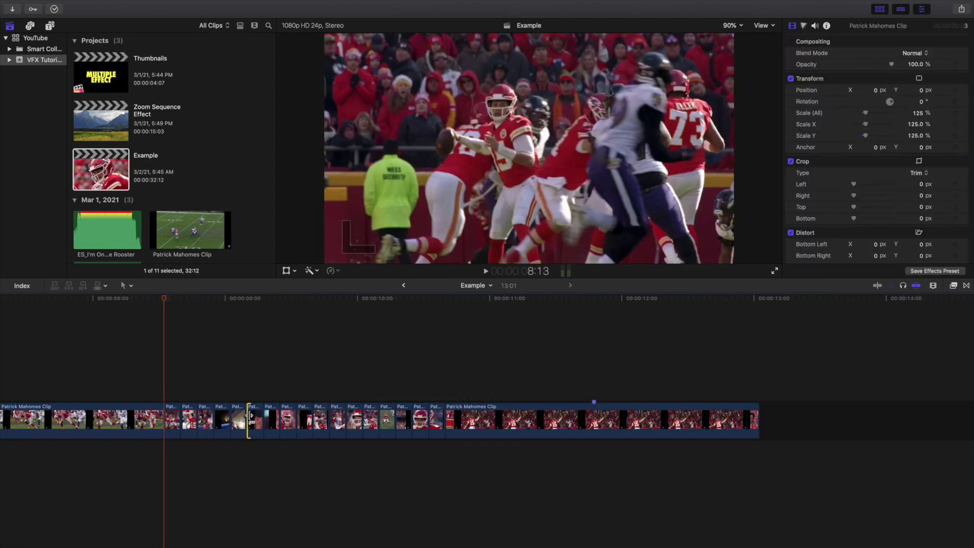
left_click(269, 419)
left_click(287, 418)
left_click(337, 418)
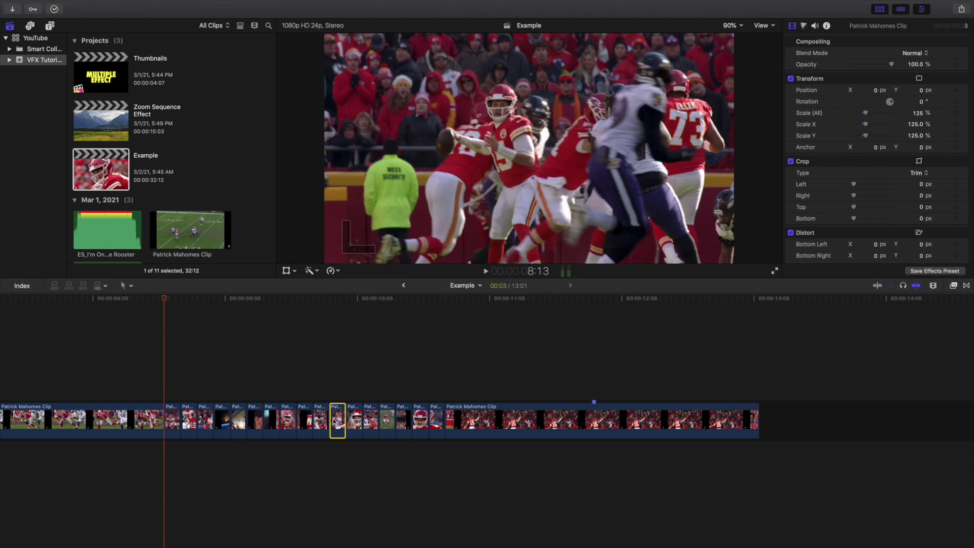
key("super+minus")
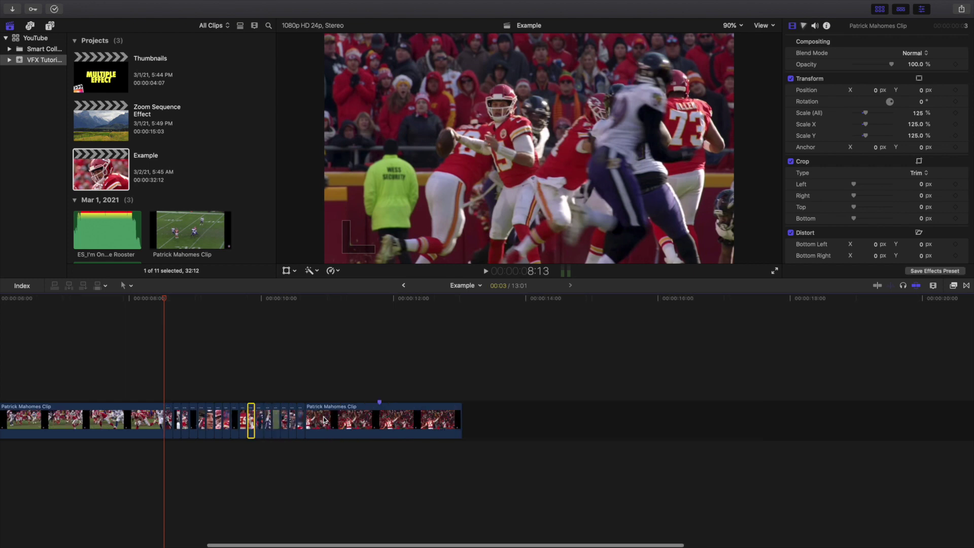
key("shift+Delete")
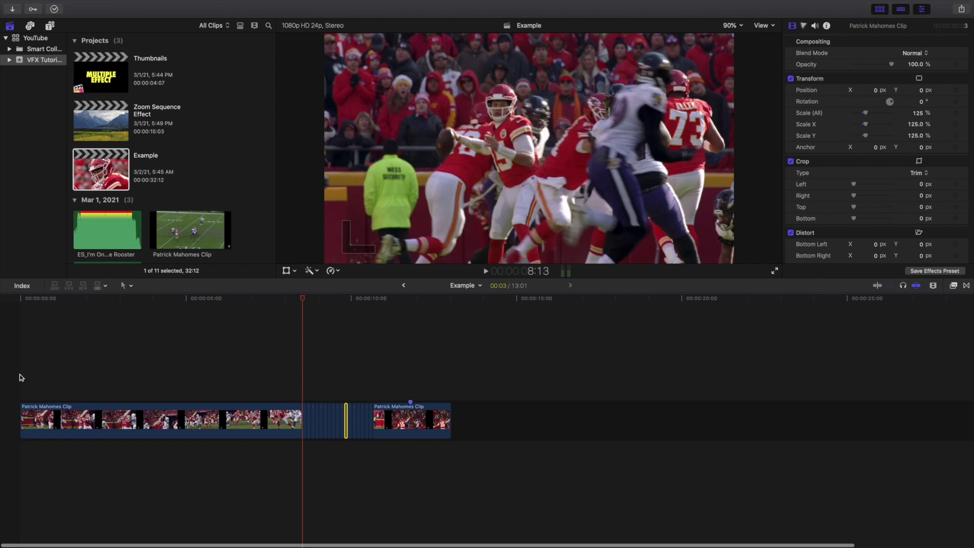
left_click(19, 376)
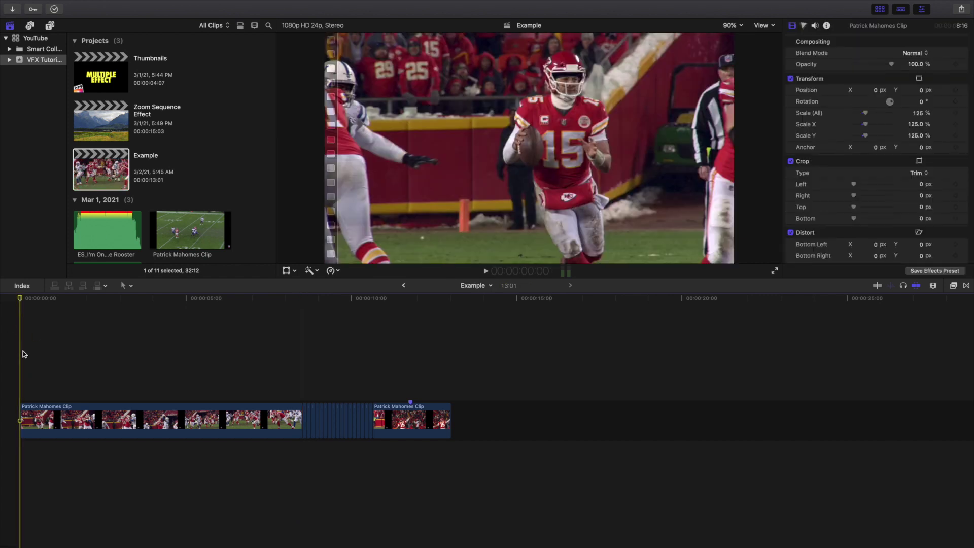
key("space")
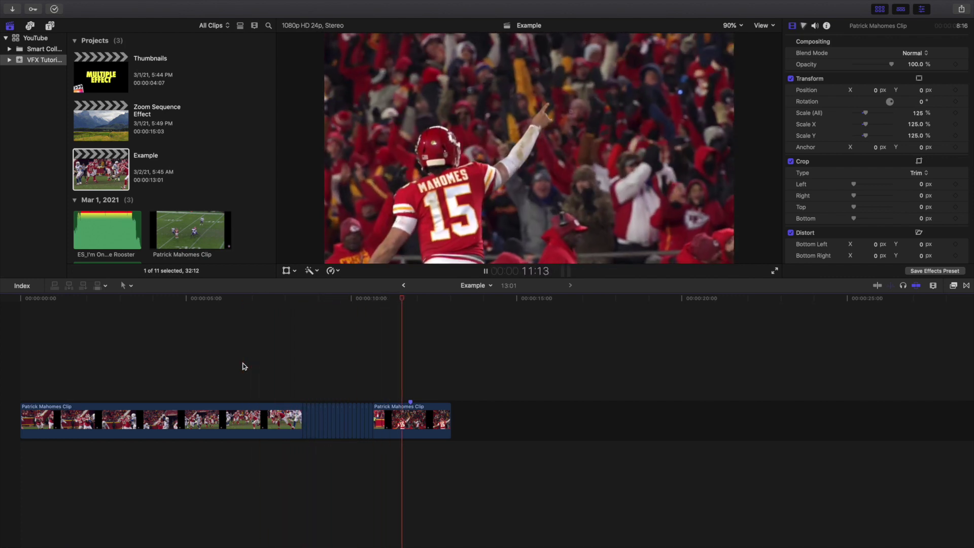
key("space")
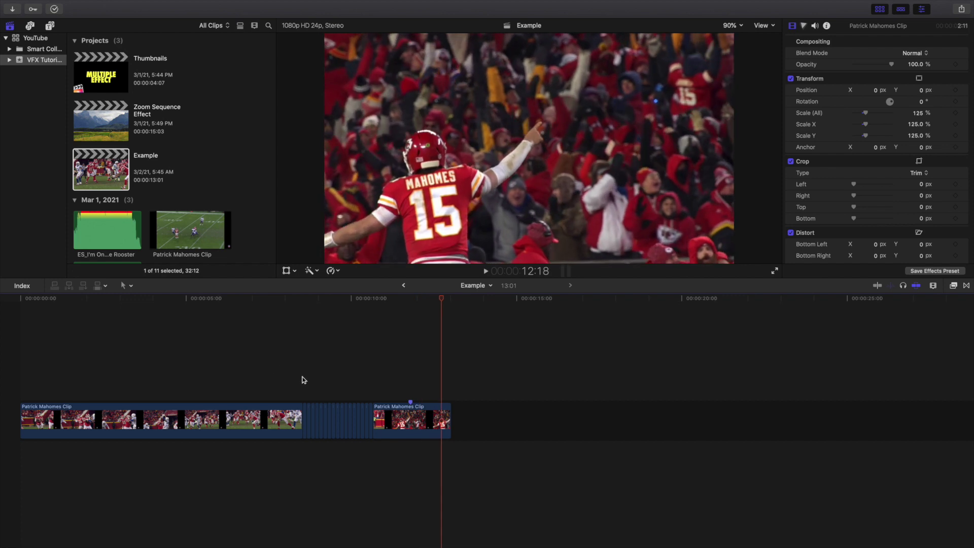
left_click(303, 379)
key("super+equal")
key("super+equal")
key("super+equal")
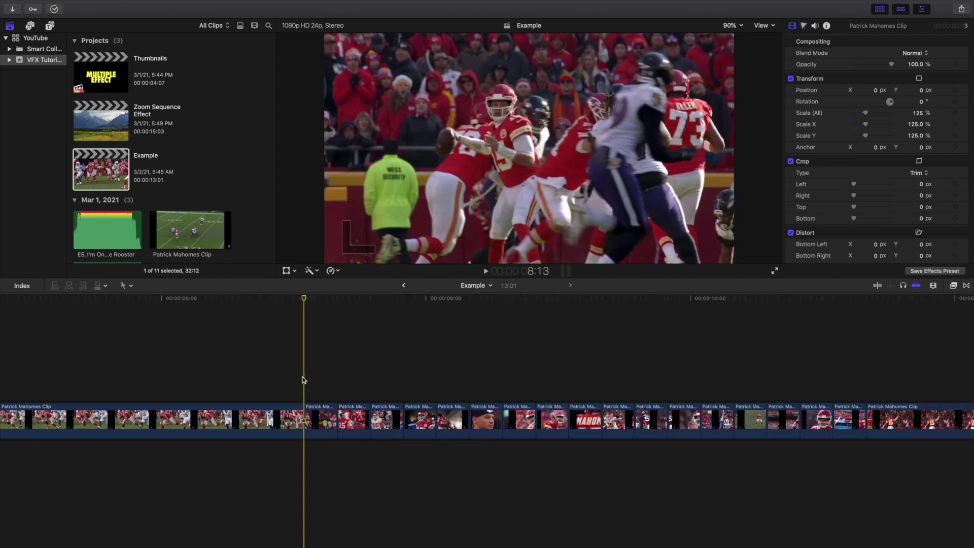
Keyframe the first short clip's Scale, reaching 225% at its last frame (8:16).
left_click(323, 414)
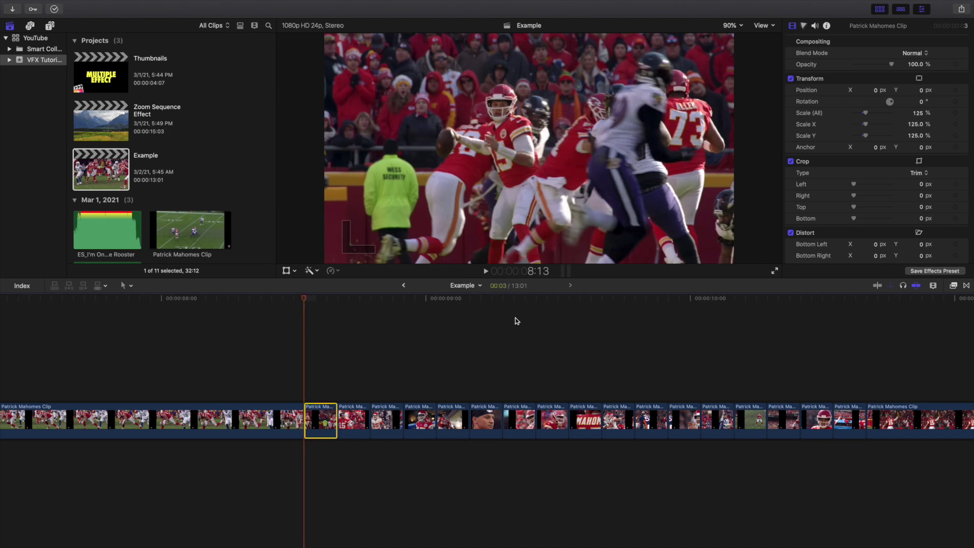
left_click(956, 112)
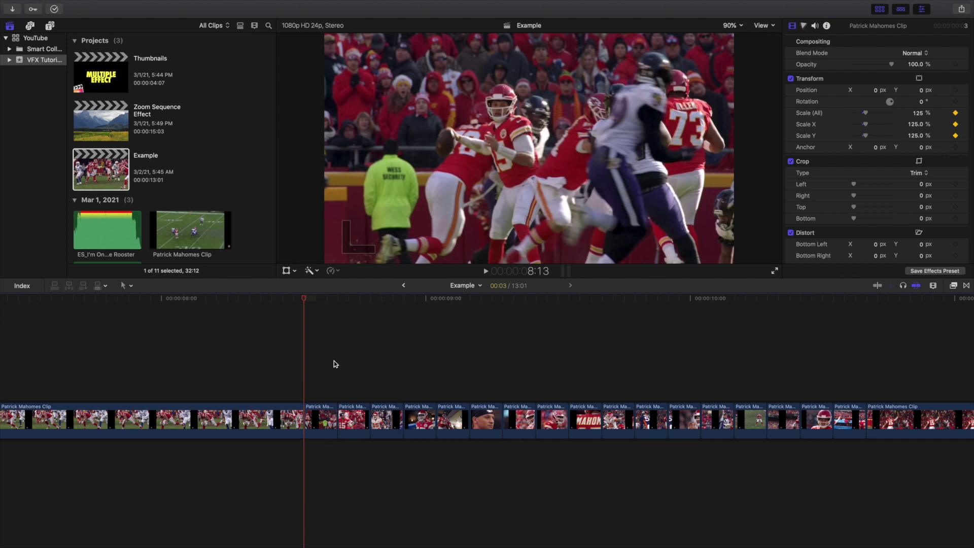
left_click(334, 364)
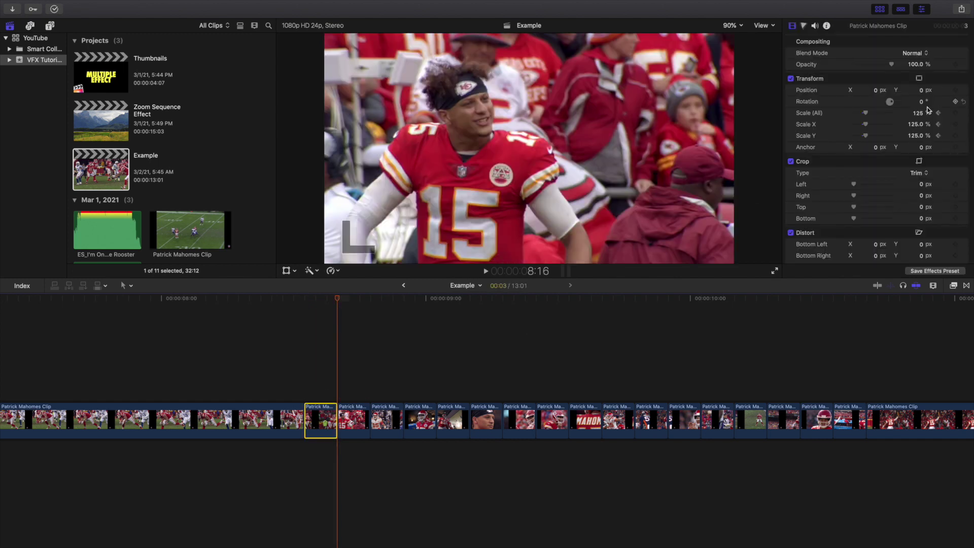
left_click(917, 113)
type("2")
key("Return")
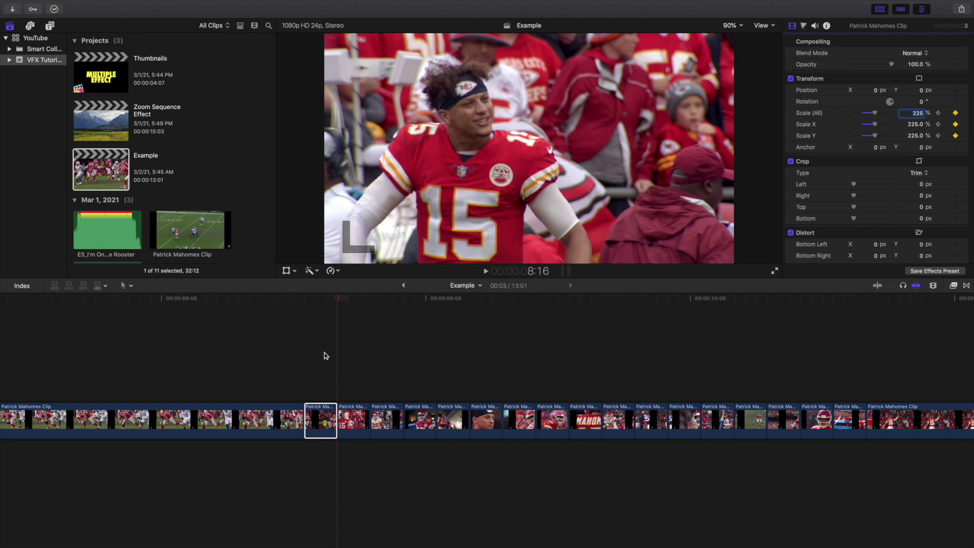
Step frame by frame through the short clip to preview the zoom-in.
left_click(305, 365)
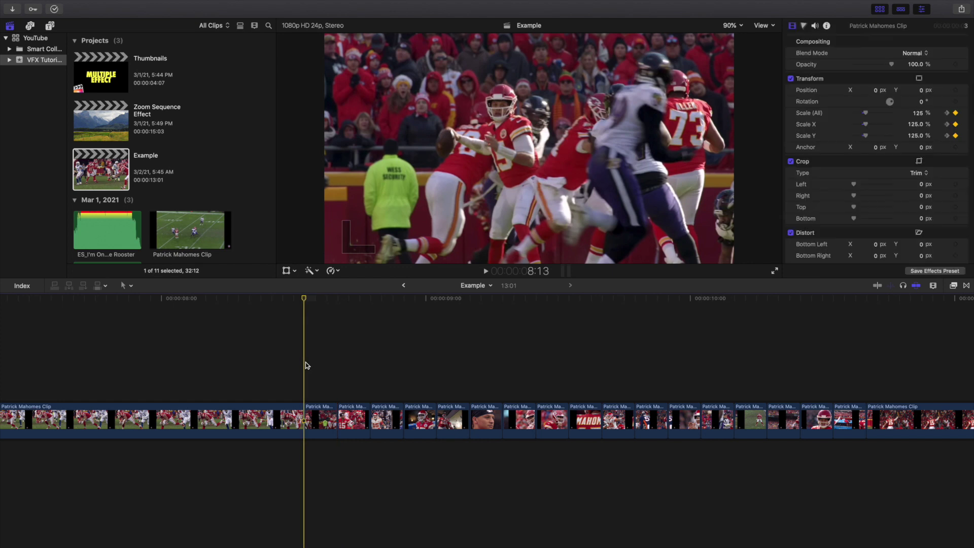
key("Right")
key("Right")
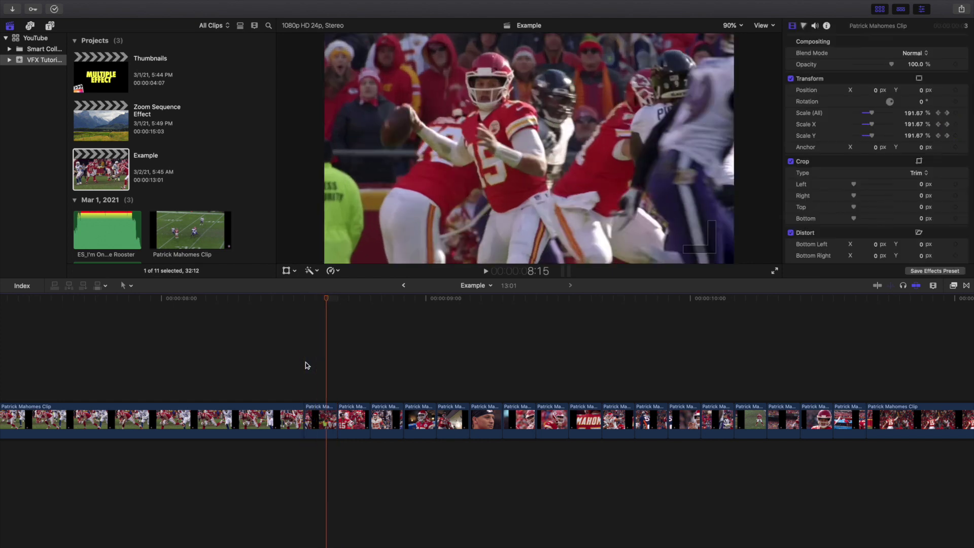
key("Right")
left_click(305, 365)
key("Right")
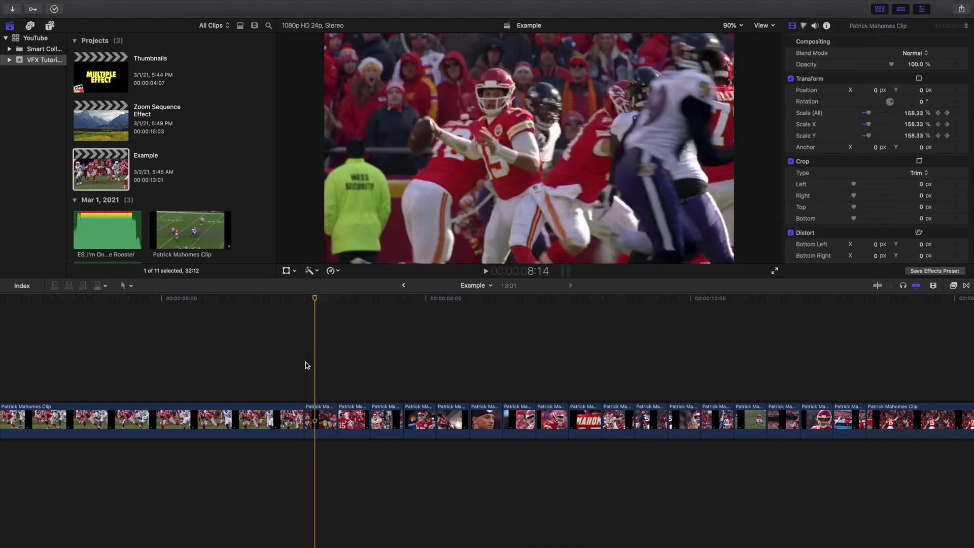
key("Right")
left_click(305, 365)
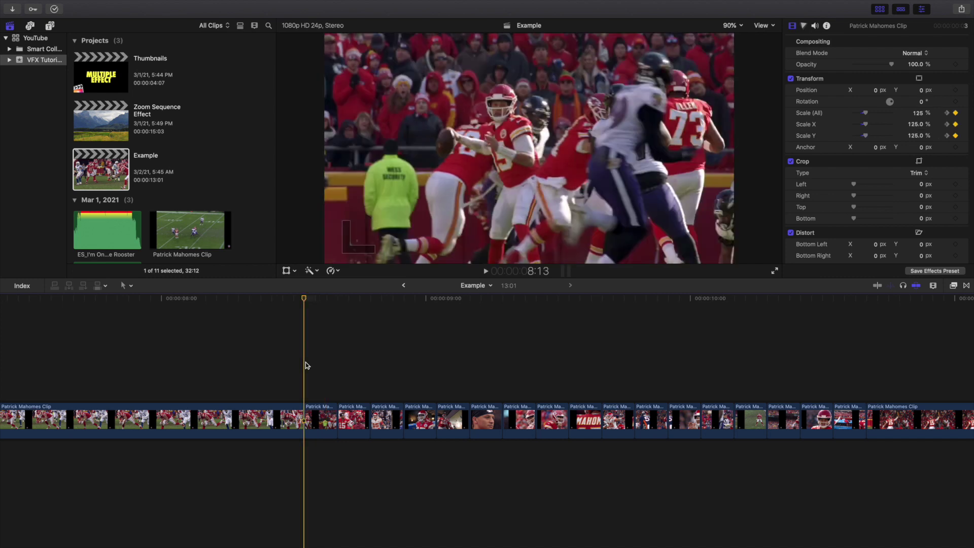
key("Right")
key("Right")
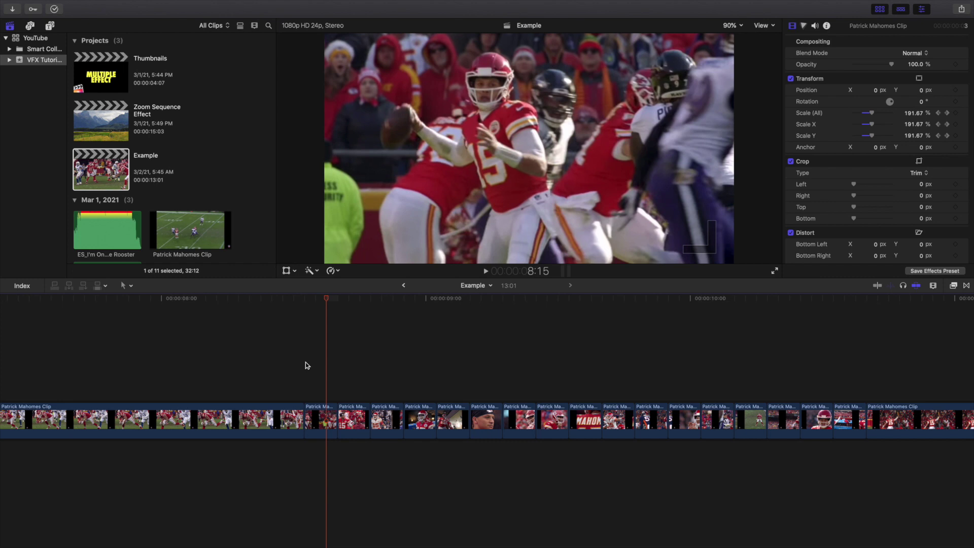
left_click(305, 365)
Reselect the zoomed clip, go to its last frame, and zoom the timeline out.
left_click(320, 410)
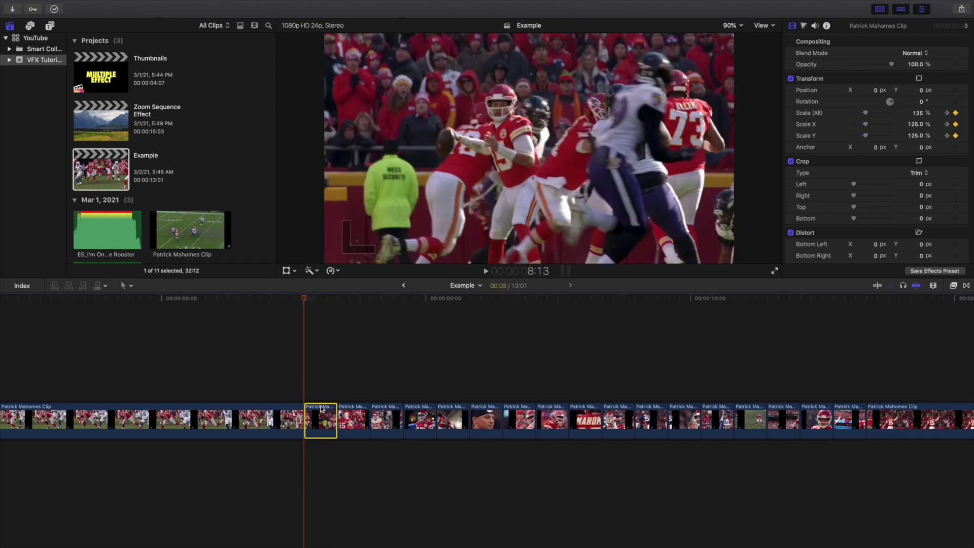
left_click(333, 376)
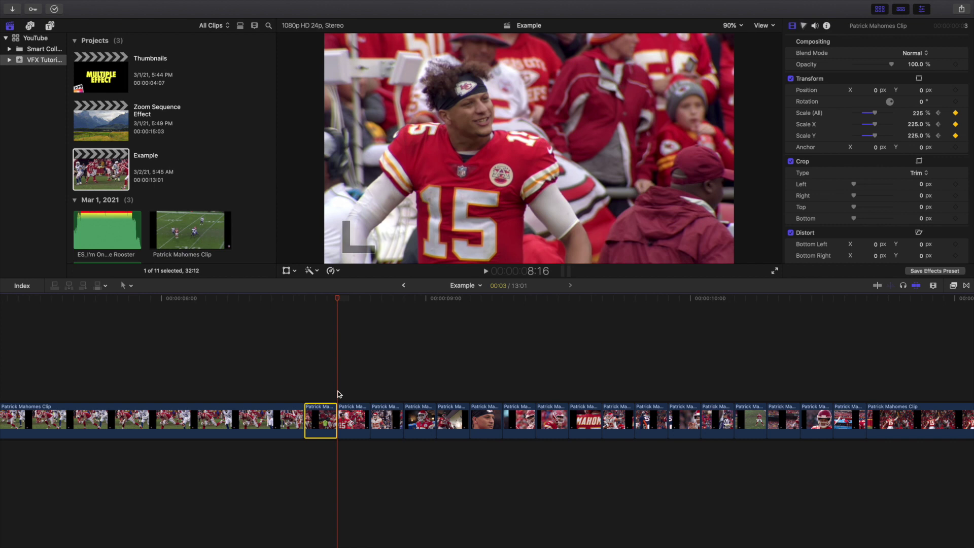
key("super+minus")
left_click(327, 396)
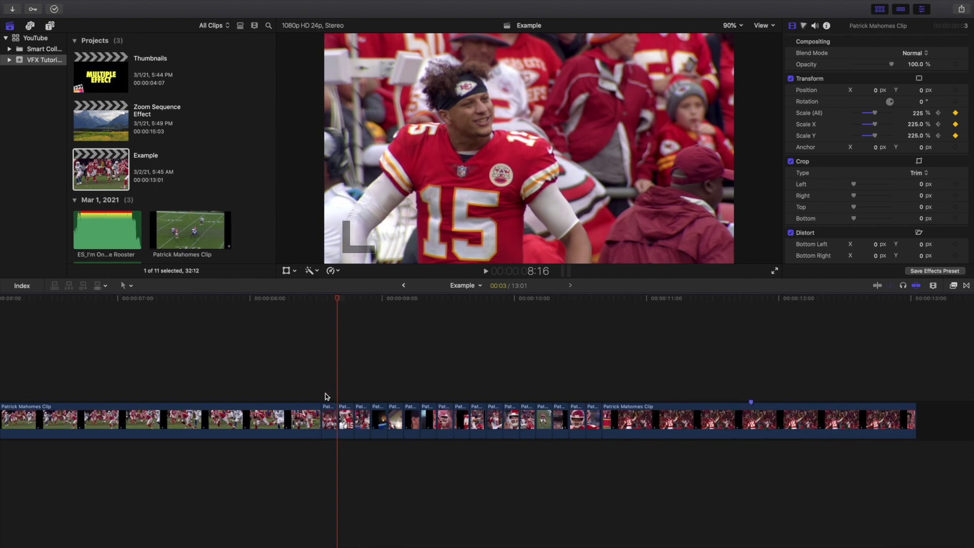
Paste the first short clip's Scale animation, stretched to fit, onto the 16 following short clips.
key("Up")
left_click(329, 408)
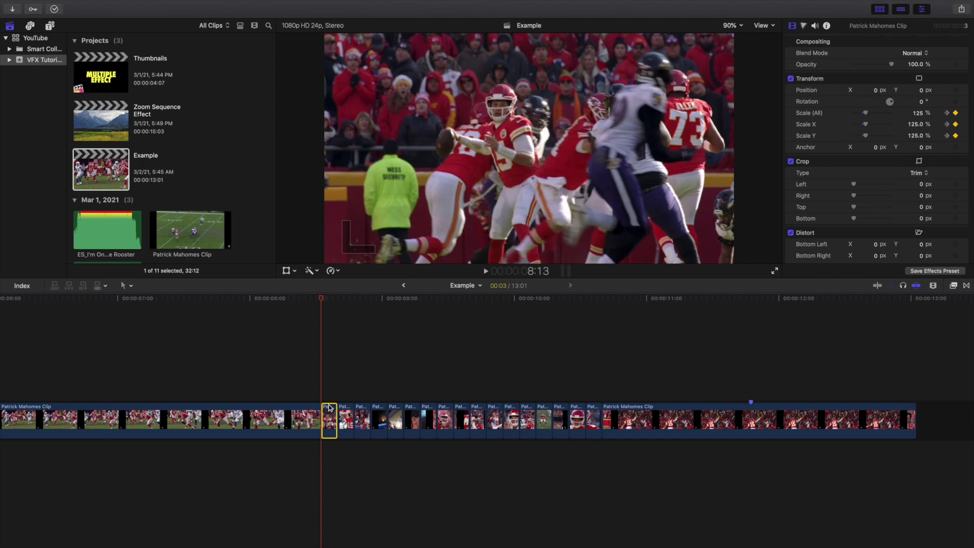
left_click_drag(348, 392, 591, 426)
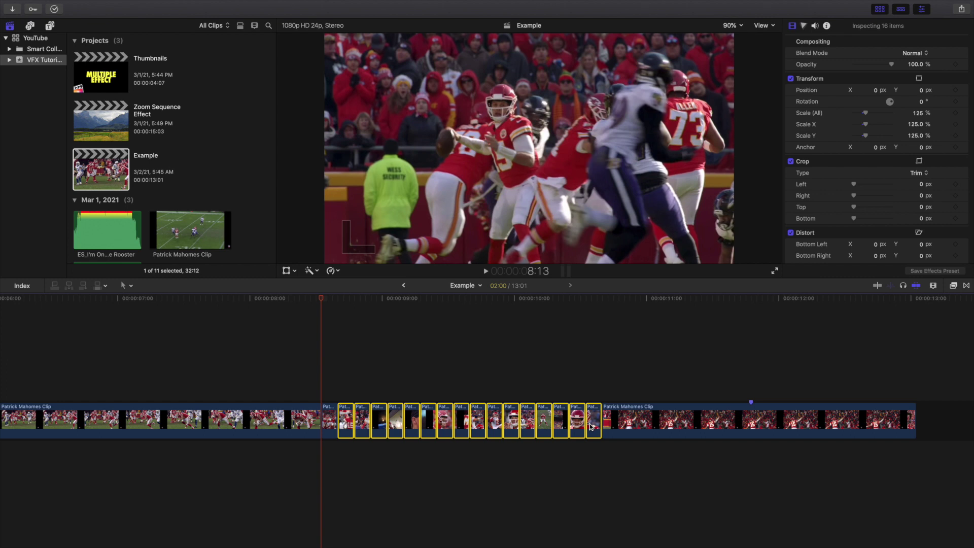
key("shift+super+v")
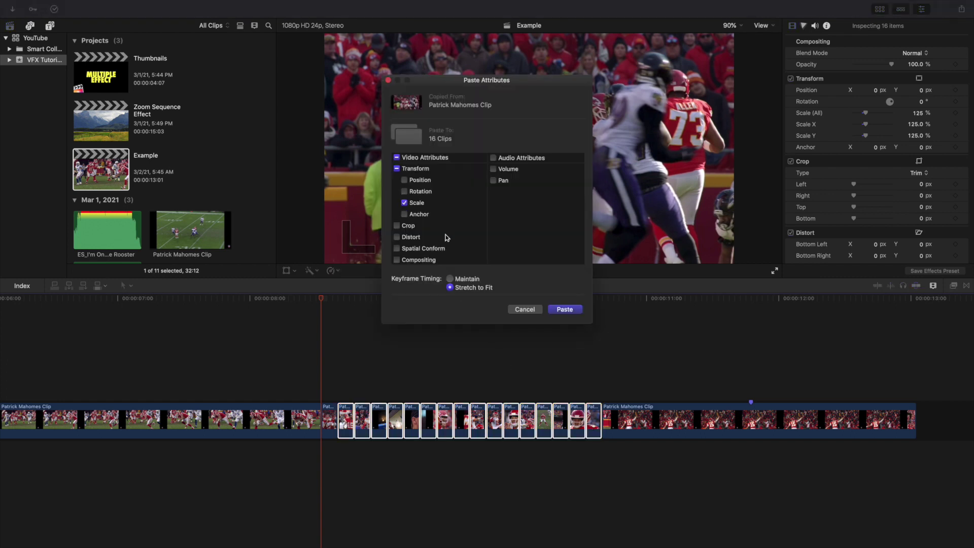
left_click(565, 309)
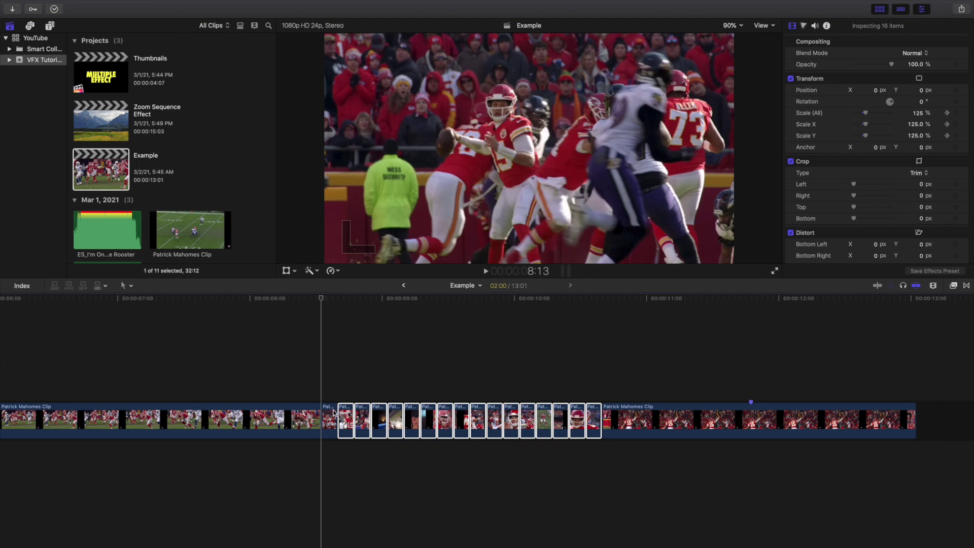
left_click(325, 387)
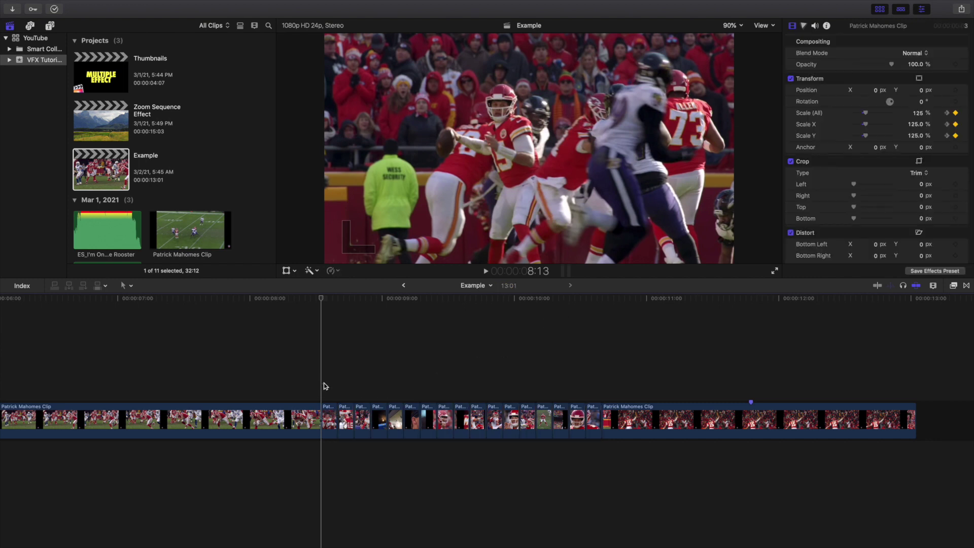
key("Right")
key("Right")
key("Right")
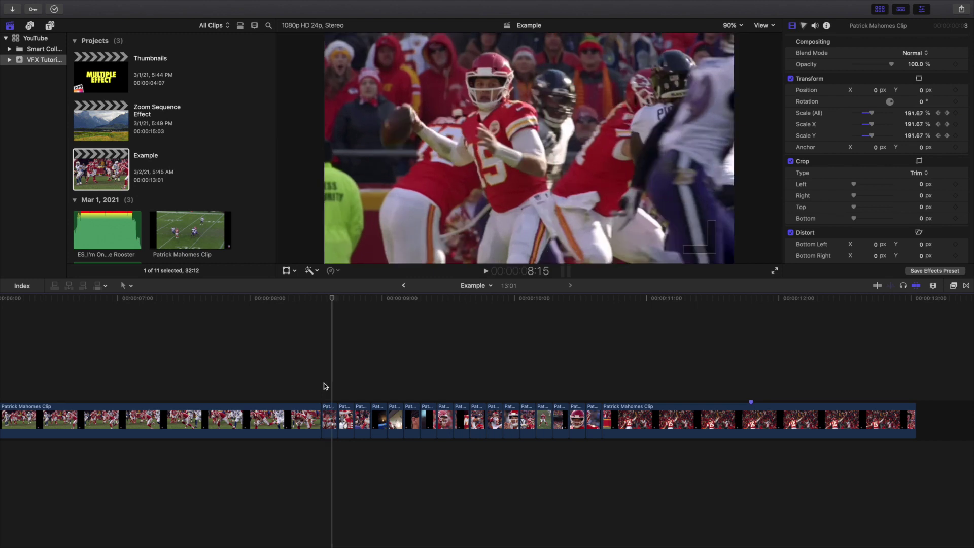
key("Right")
key("Right")
key("Right")
key("Right")
key("Right")
key("Right")
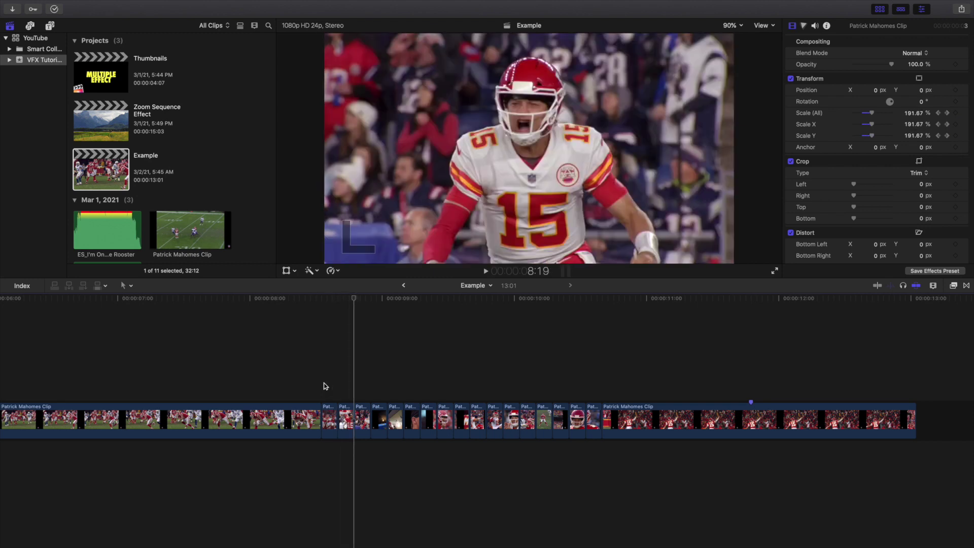
key("Right")
key("Right")
key("Right")
key("Right")
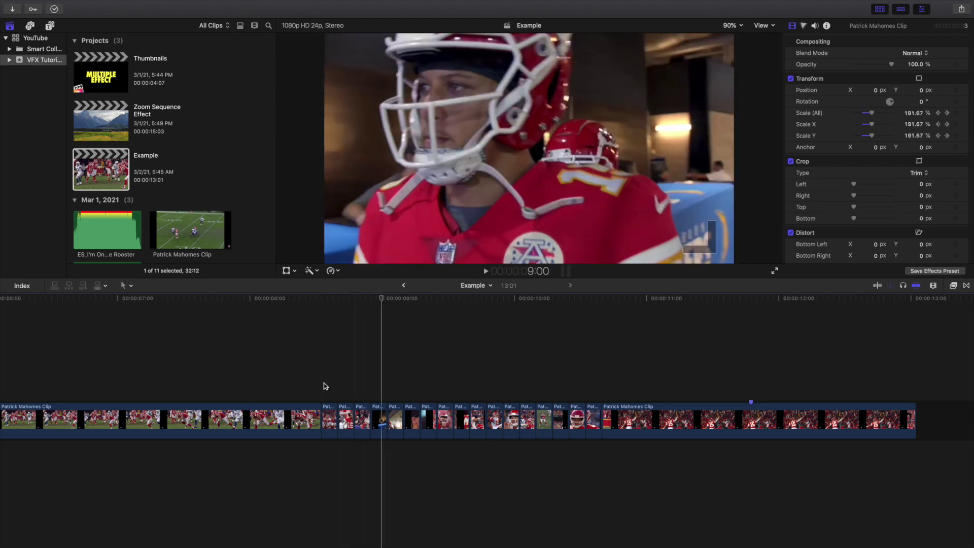
key("Right")
key("Right")
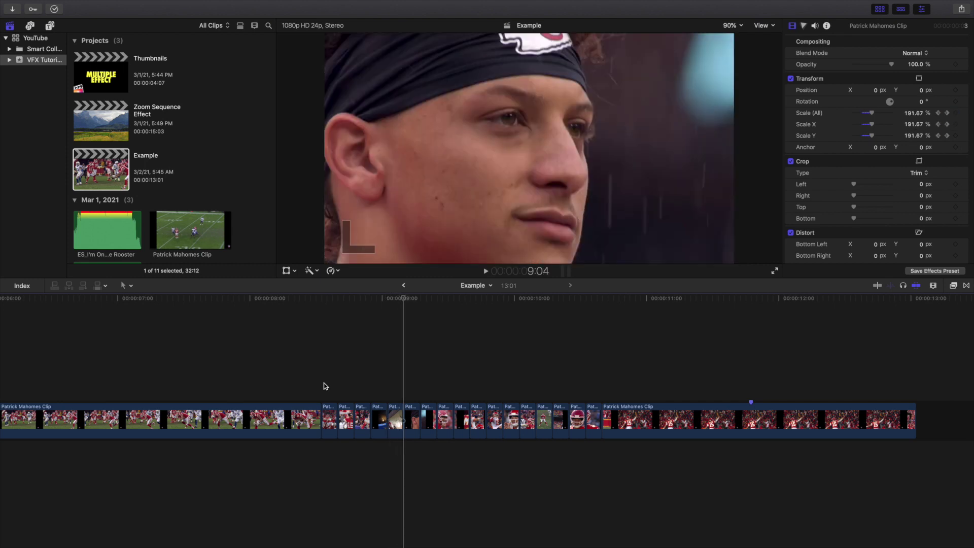
left_click(325, 388)
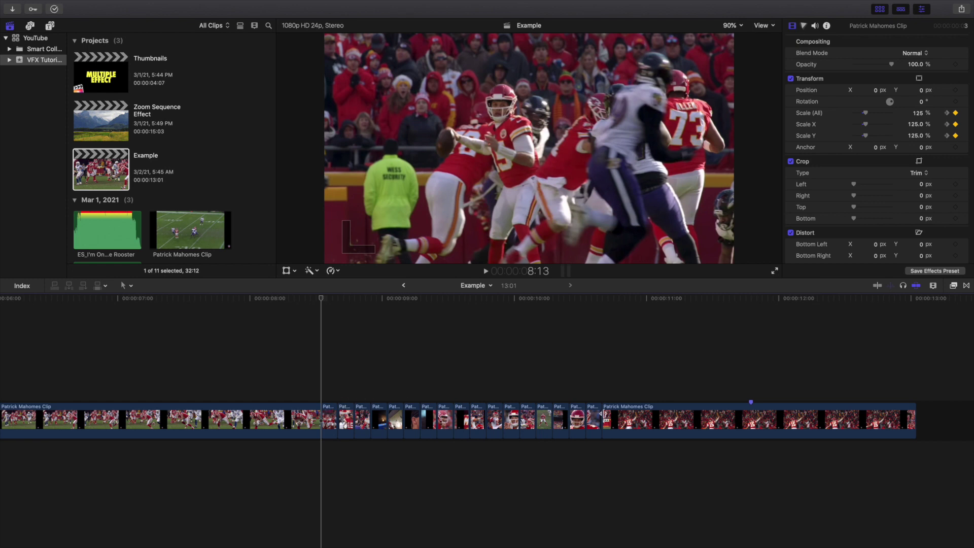
key("super+minus")
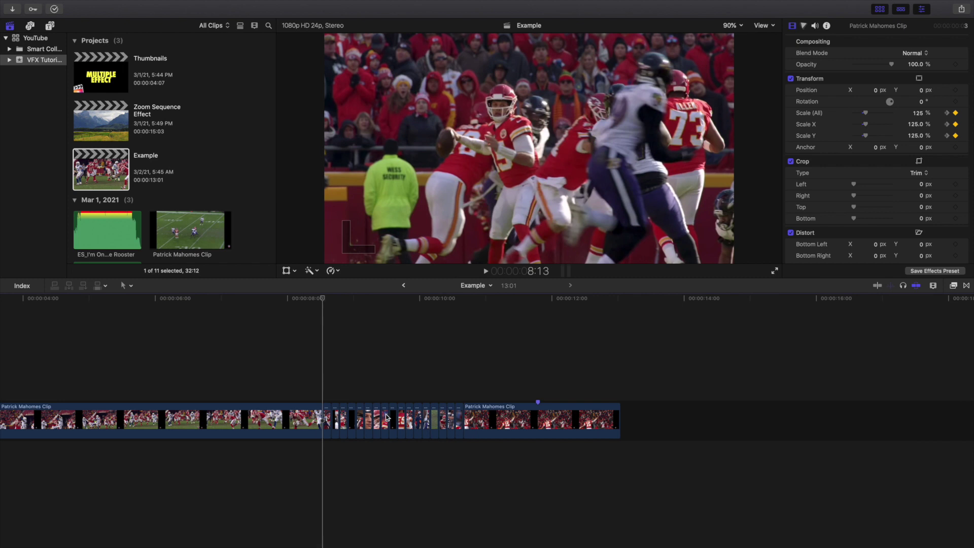
scroll(351, 412, "up", 2)
left_click(410, 377)
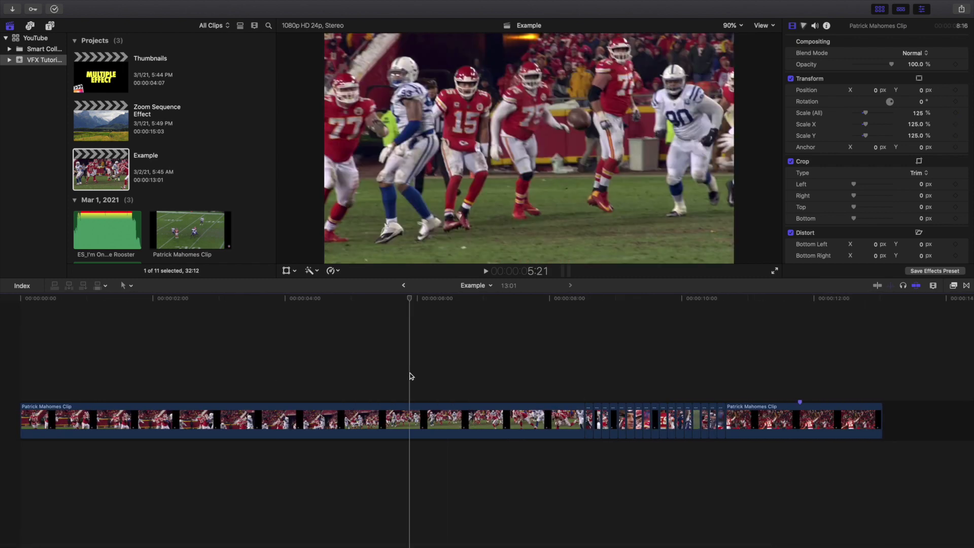
key("space")
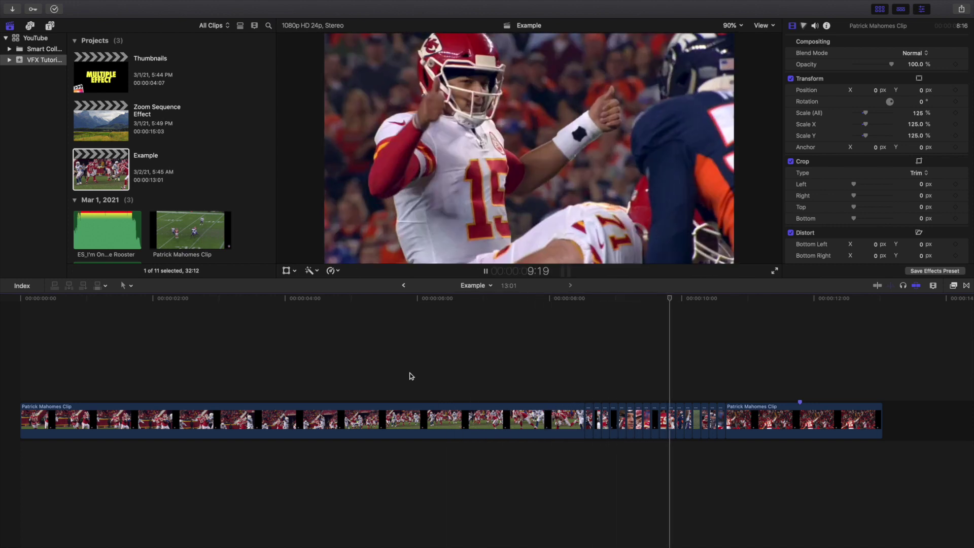
key("space")
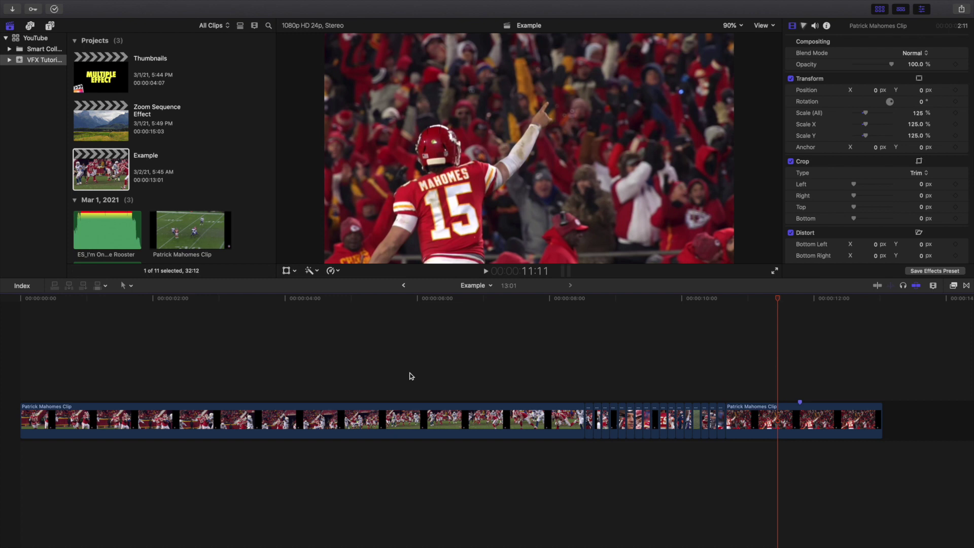
scroll(550, 391, "right", 5)
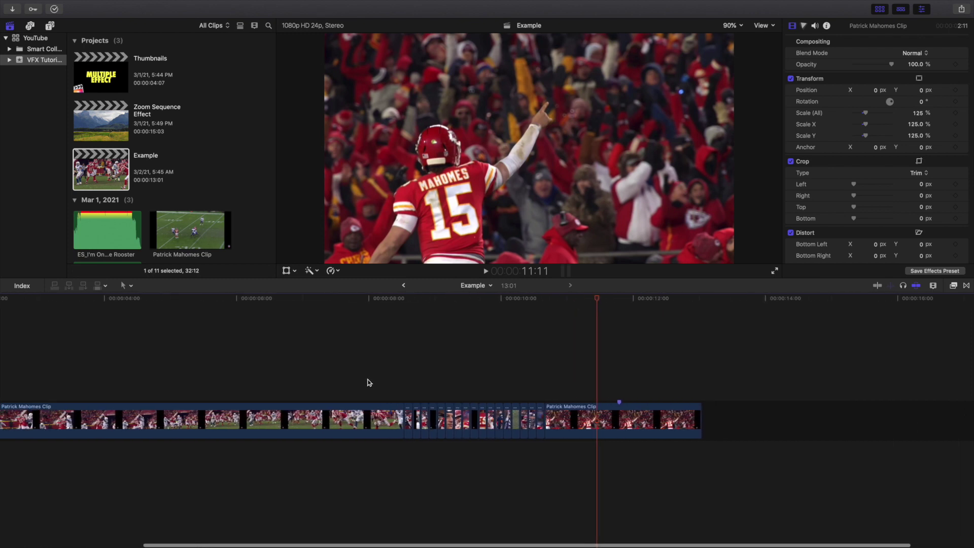
key("super+equal")
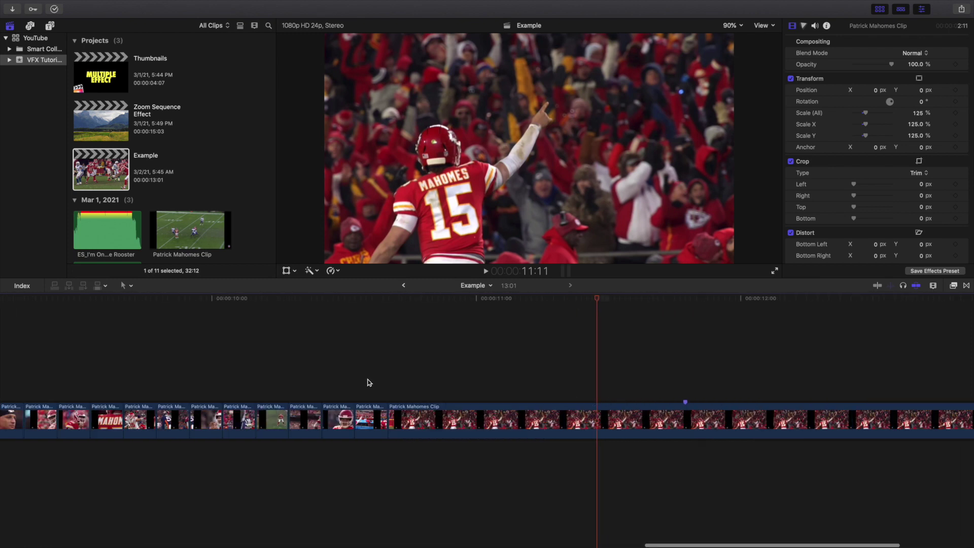
key("super+equal")
scroll(367, 382, "left", 10)
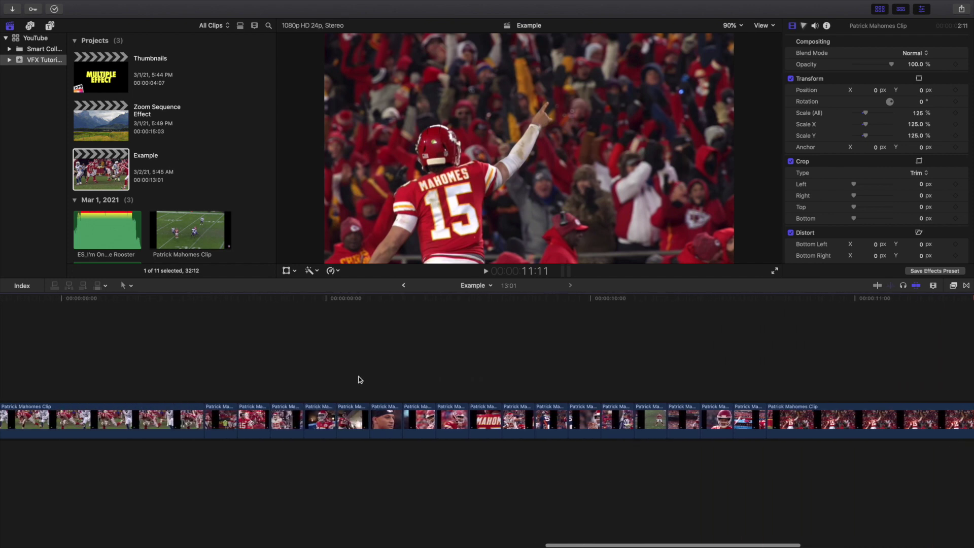
left_click(391, 377)
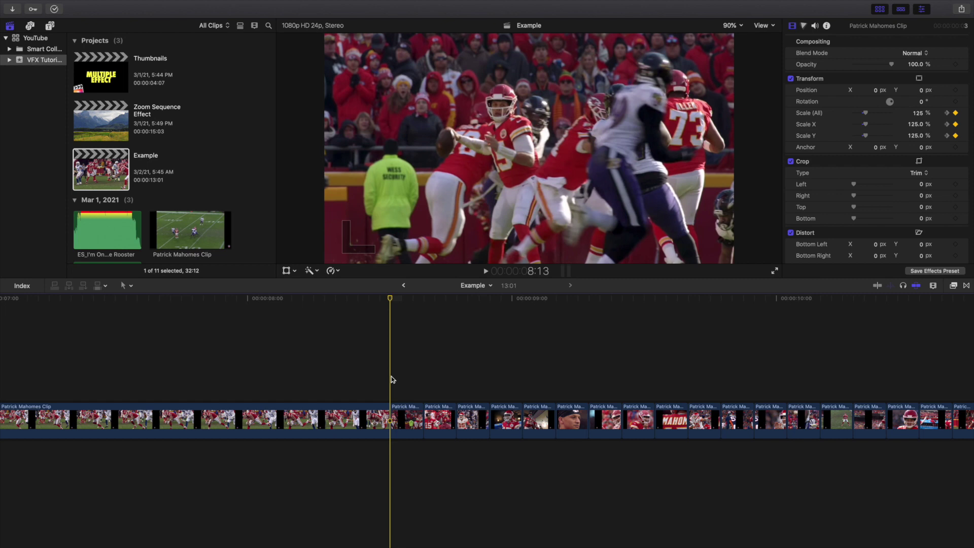
key("Left")
key("Left")
key("Left")
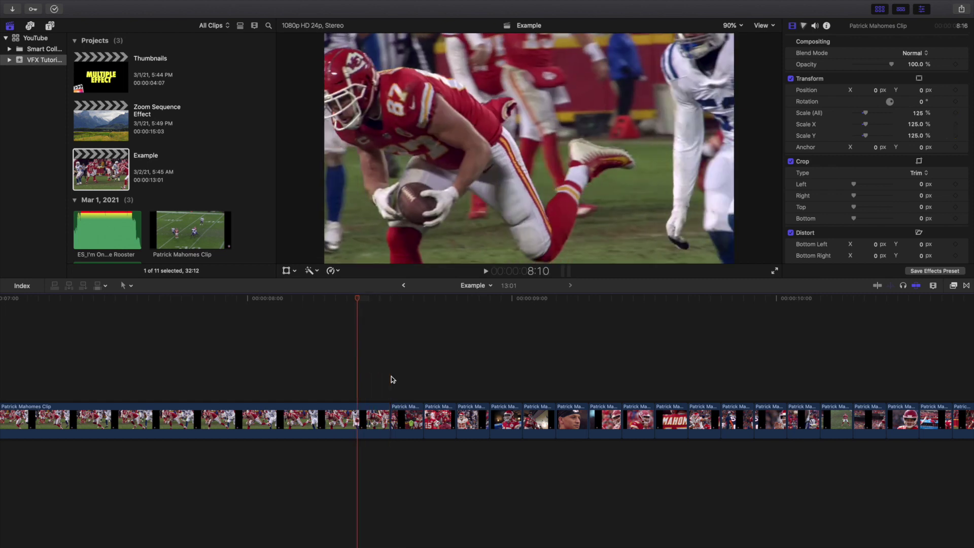
Add Scale keyframes to the first long clip so it reaches 225% at 8:13.
left_click(358, 418)
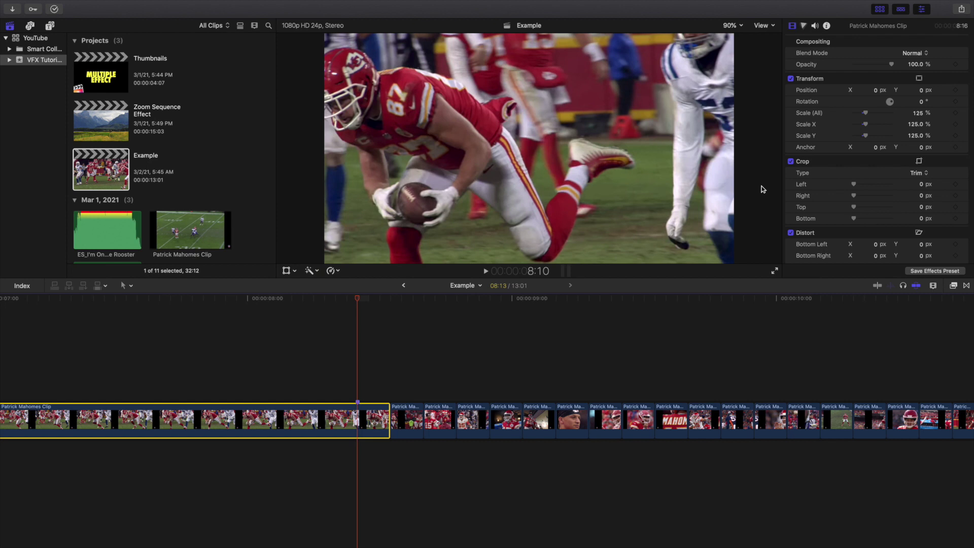
mouse_move(937, 118)
left_click(955, 113)
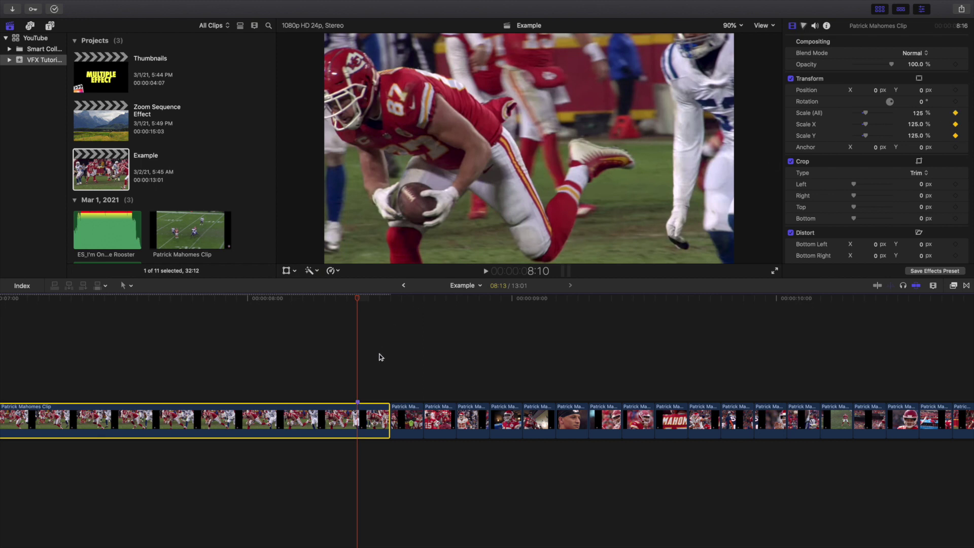
left_click(388, 373)
left_click(383, 412)
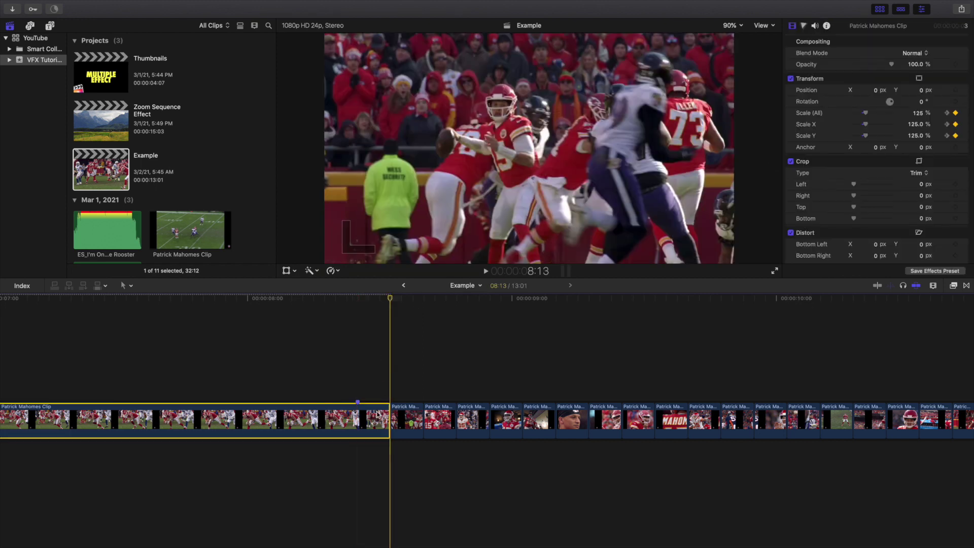
left_click(917, 113)
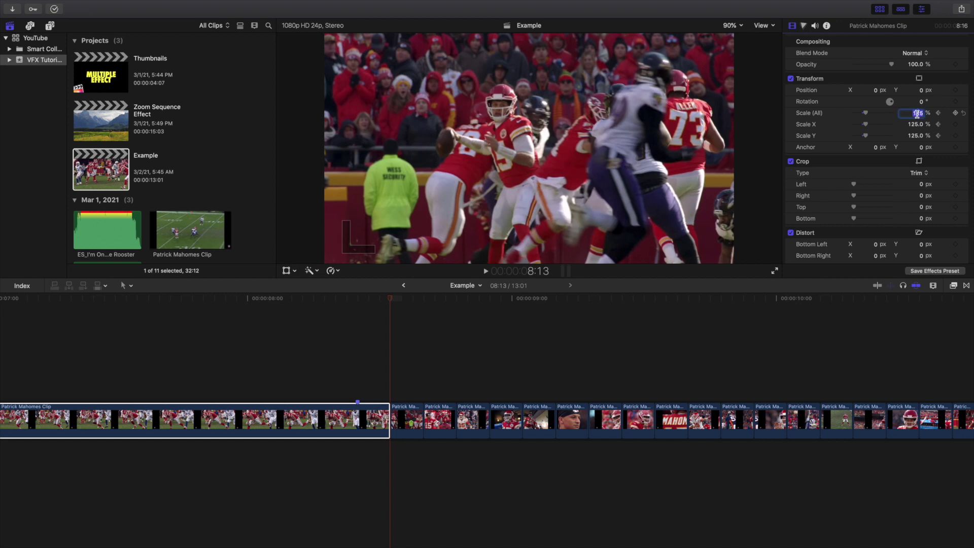
key("Return")
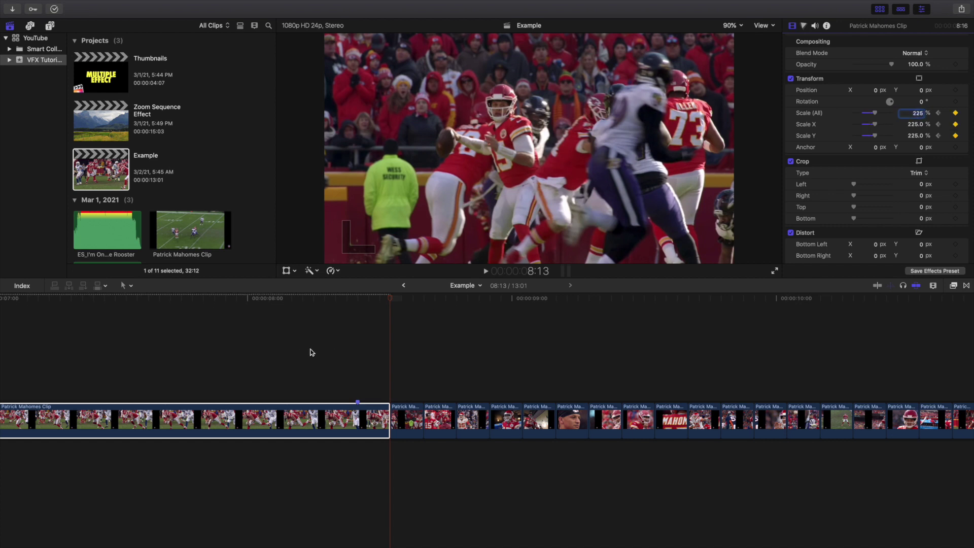
left_click(345, 353)
Step frame by frame around 8:09 to check the long clip's zoom-in.
key("Left")
key("Right")
key("Right")
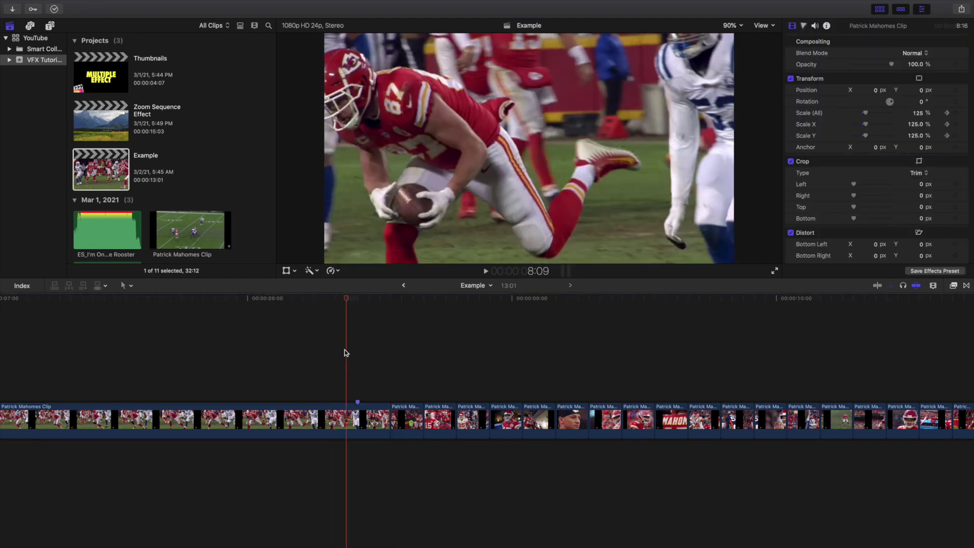
key("Right")
key("Right")
key("Right")
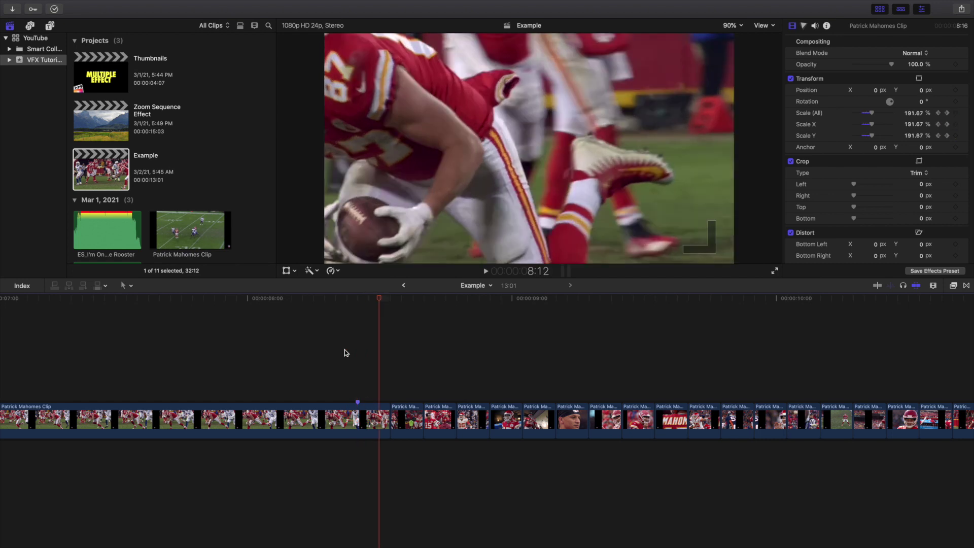
key("Right")
key("Right")
key("Right")
key("Right")
key("Right")
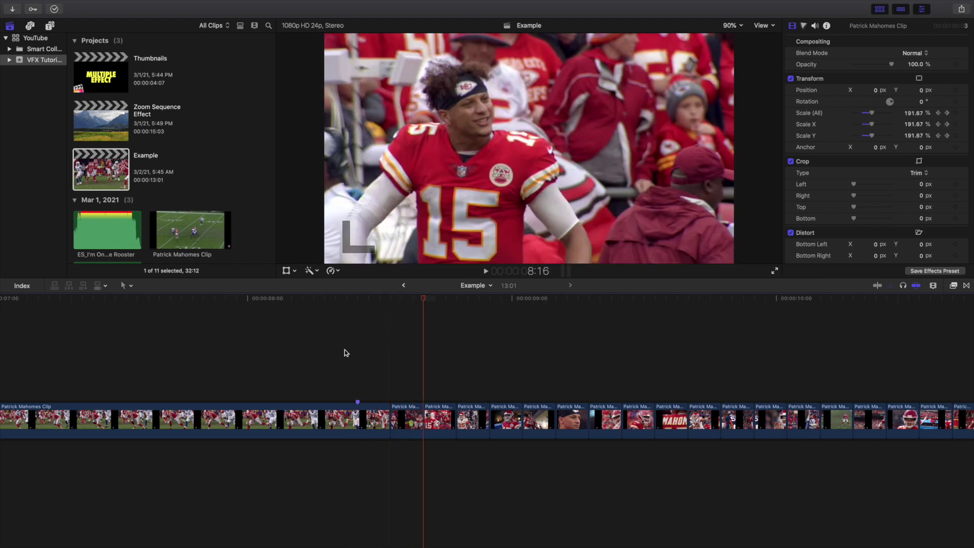
left_click(351, 357)
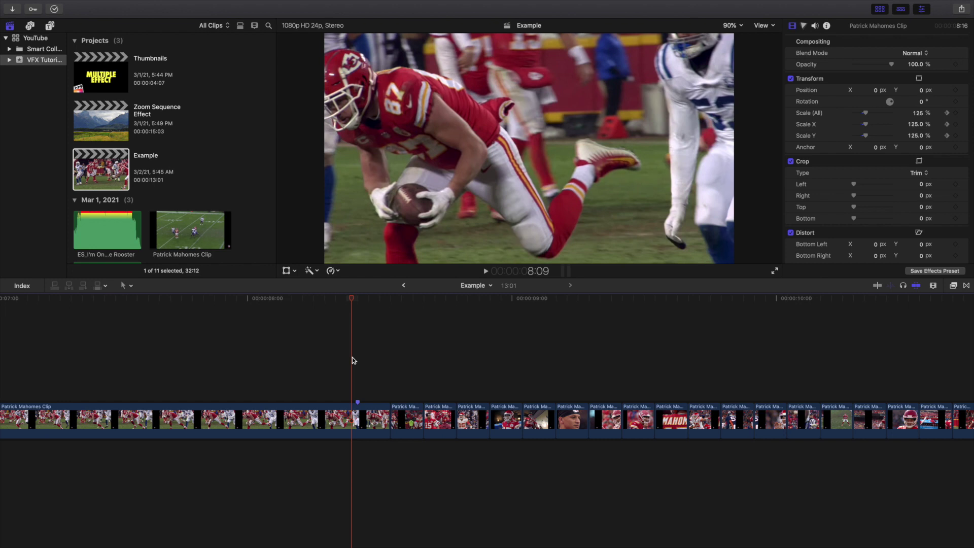
Scroll to the final celebration clip at 10:16 and play its opening.
scroll(457, 368, "right", 10)
scroll(459, 371, "right", 14)
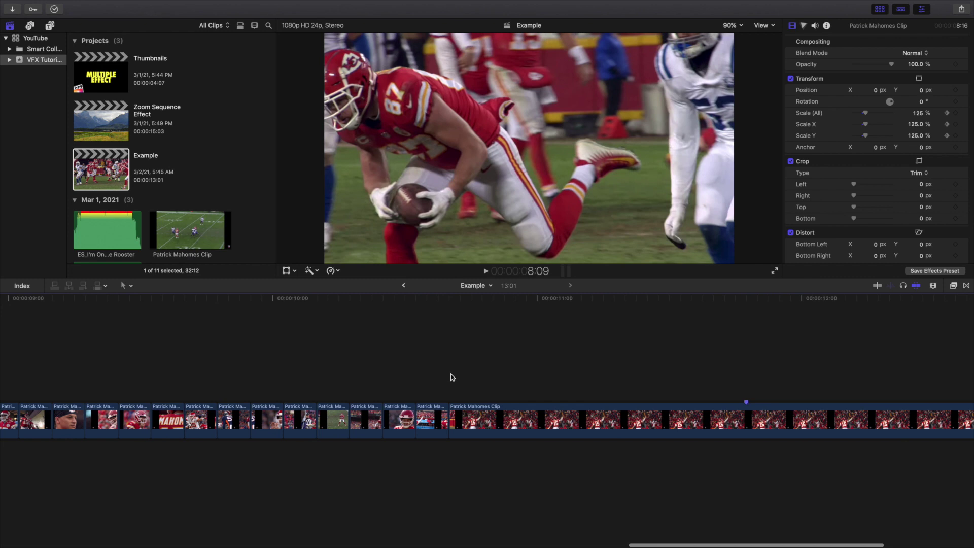
left_click(450, 375)
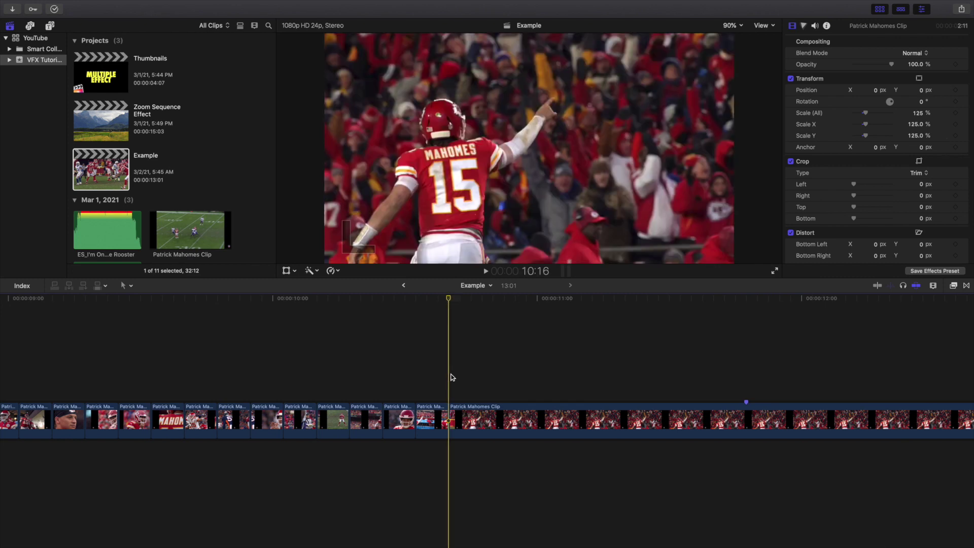
key("space")
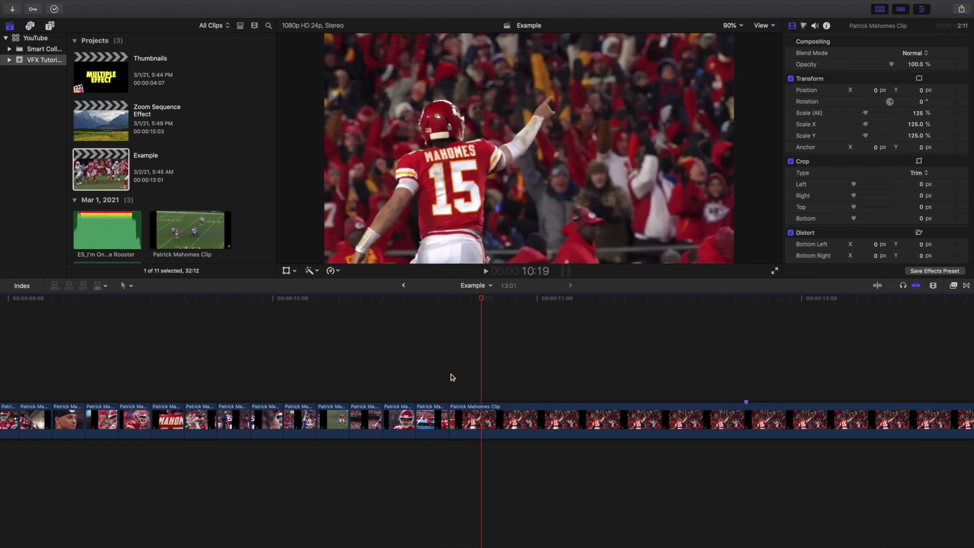
left_click(451, 379)
Keyframe the final clip's Scale at 10:16 and at 140% at 10:19, then preview from 10:13.
left_click(464, 421)
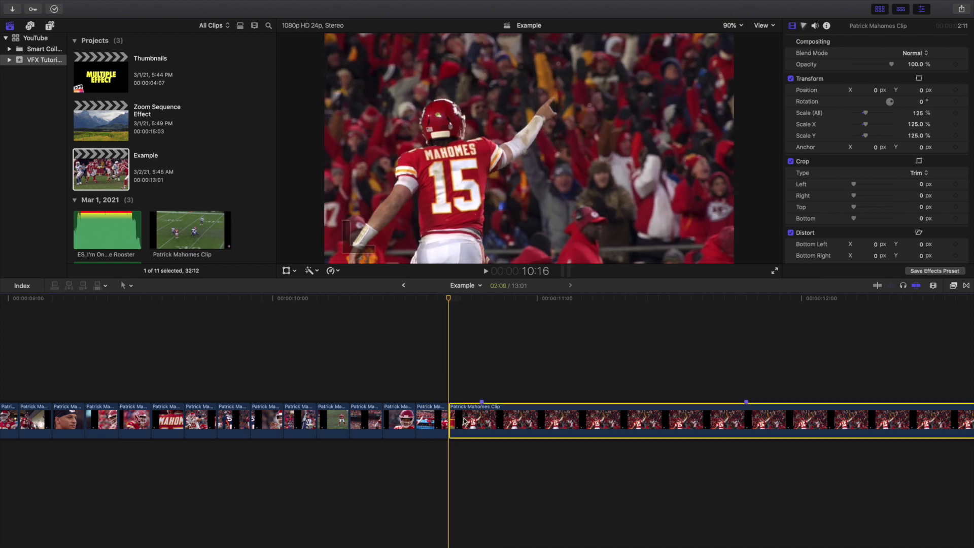
left_click(956, 113)
left_click(482, 395)
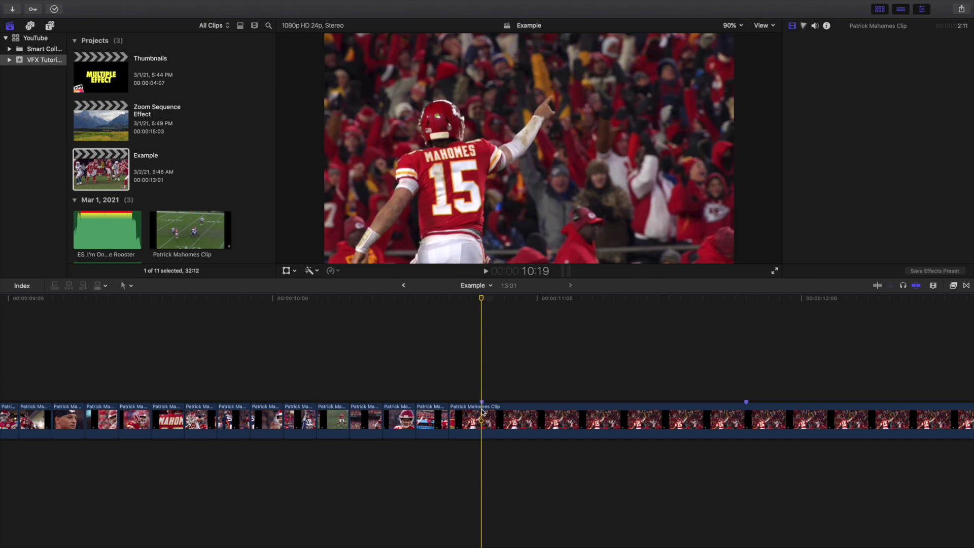
left_click(918, 114)
type("1")
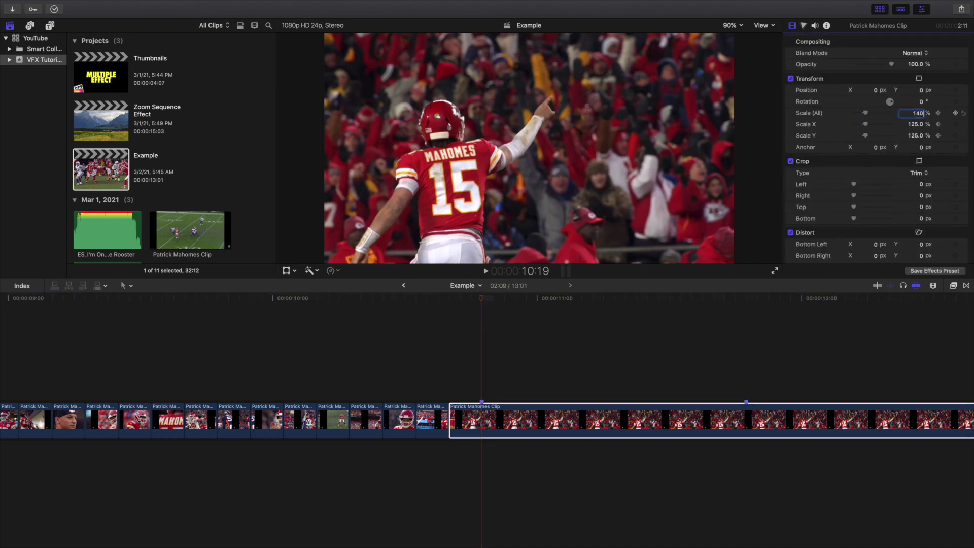
type("40")
key("Return")
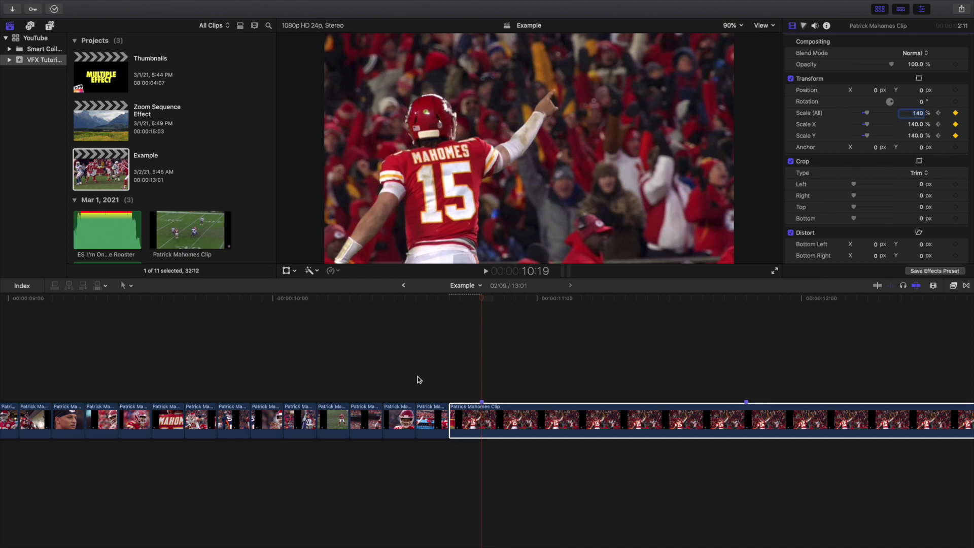
left_click(416, 380)
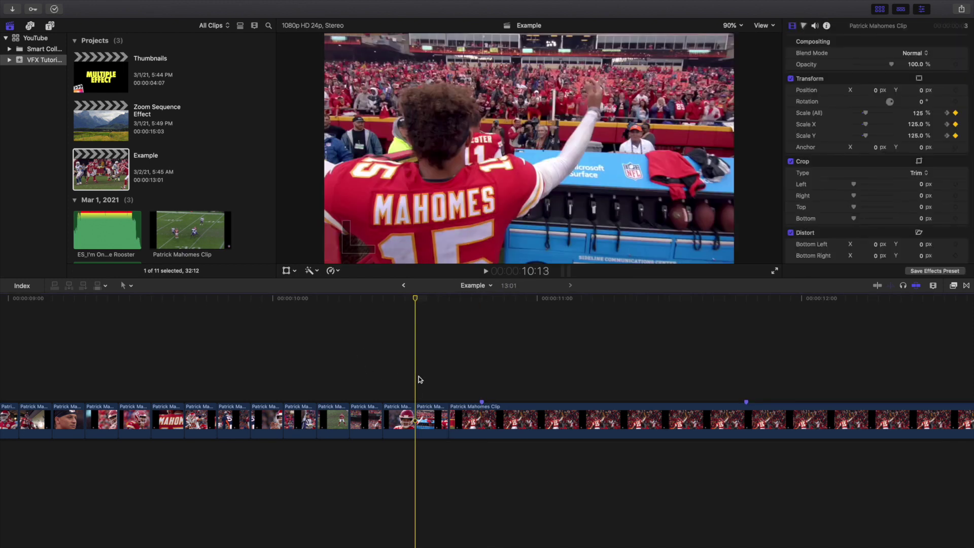
key("Right")
key("Right")
key("Right")
key("Right")
key("Right")
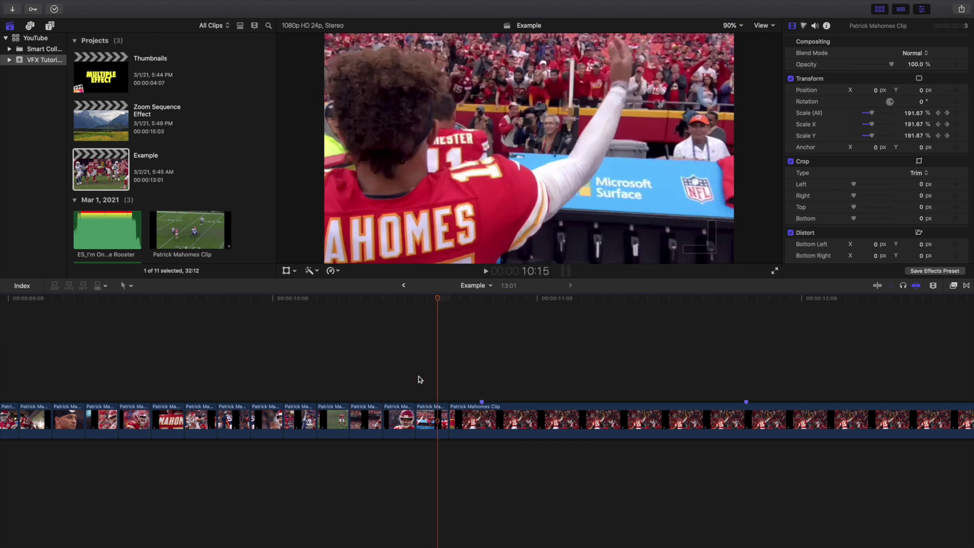
key("Right")
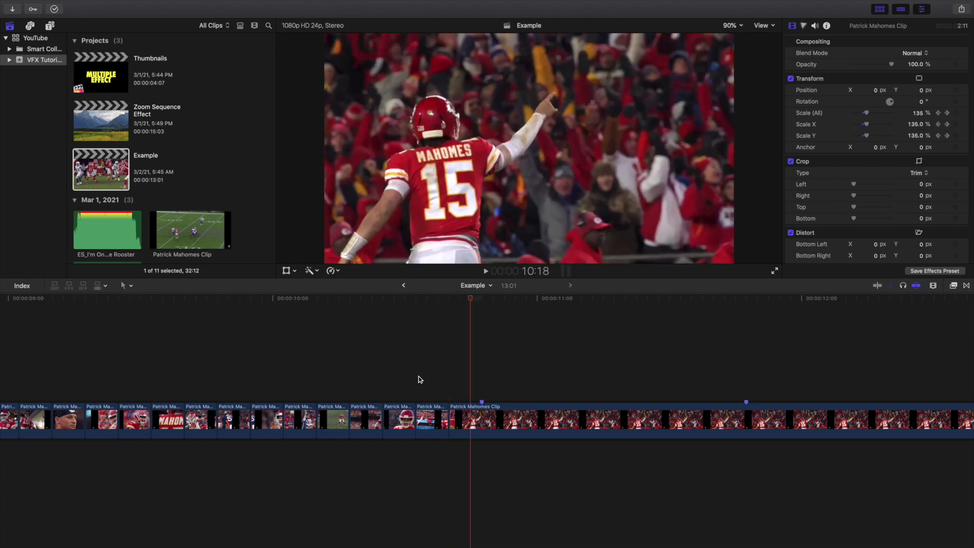
key("super+minus")
key("super+minus")
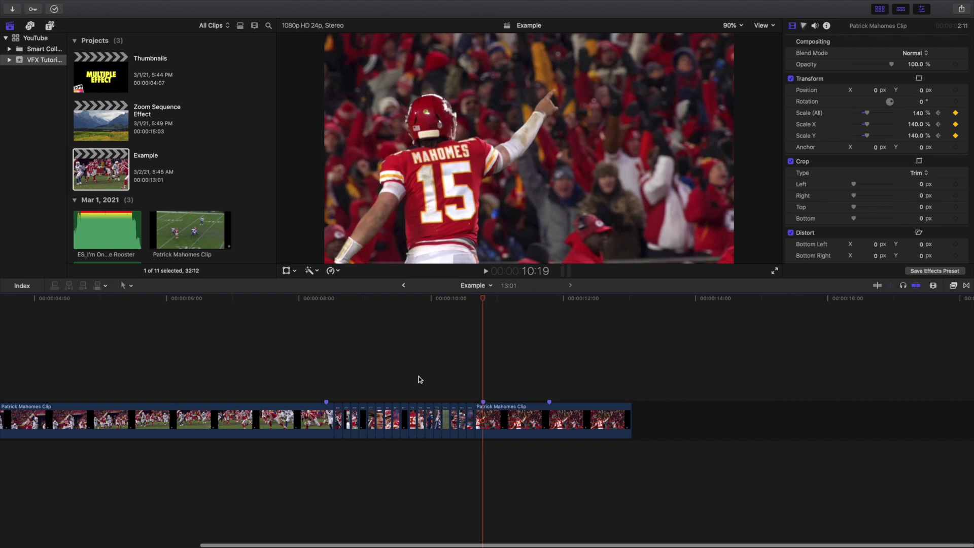
left_click(270, 369)
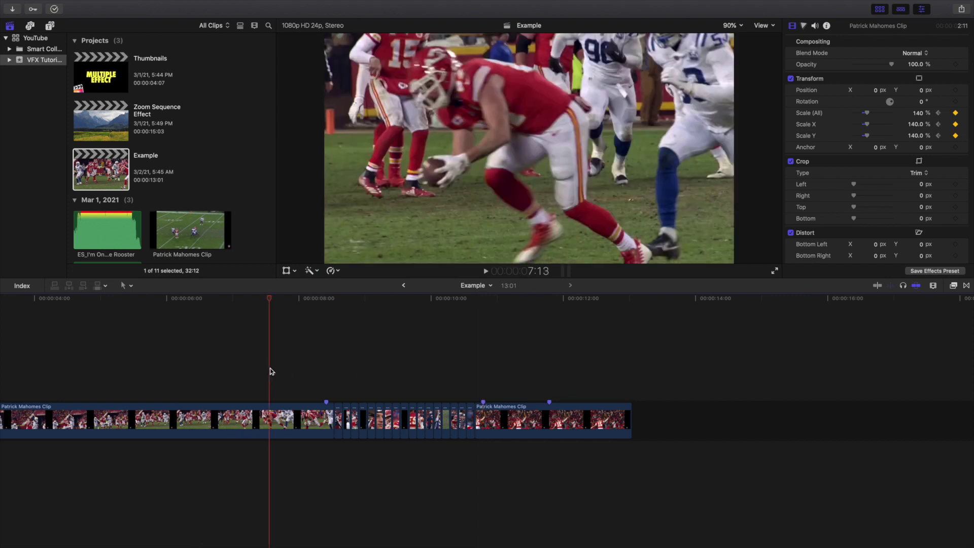
key("space")
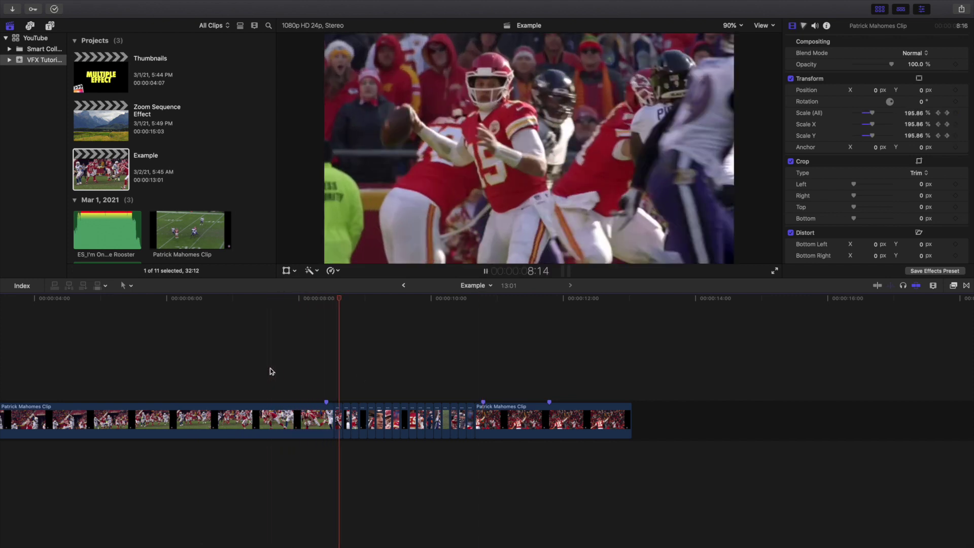
key("space")
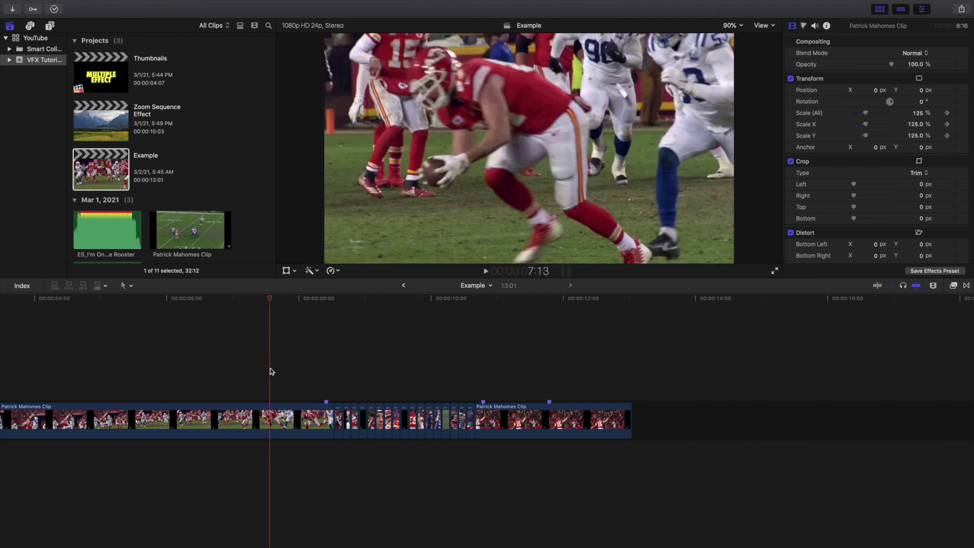
key("space")
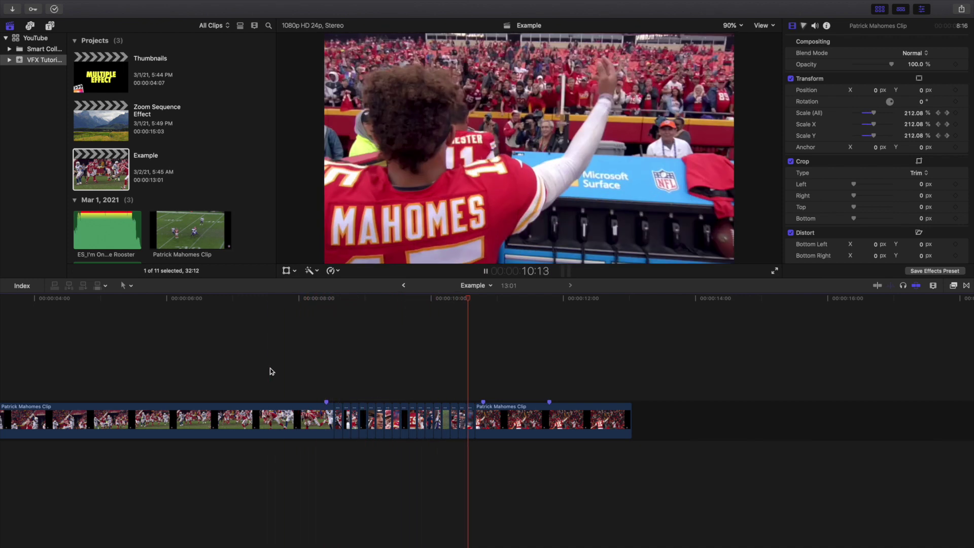
key("space")
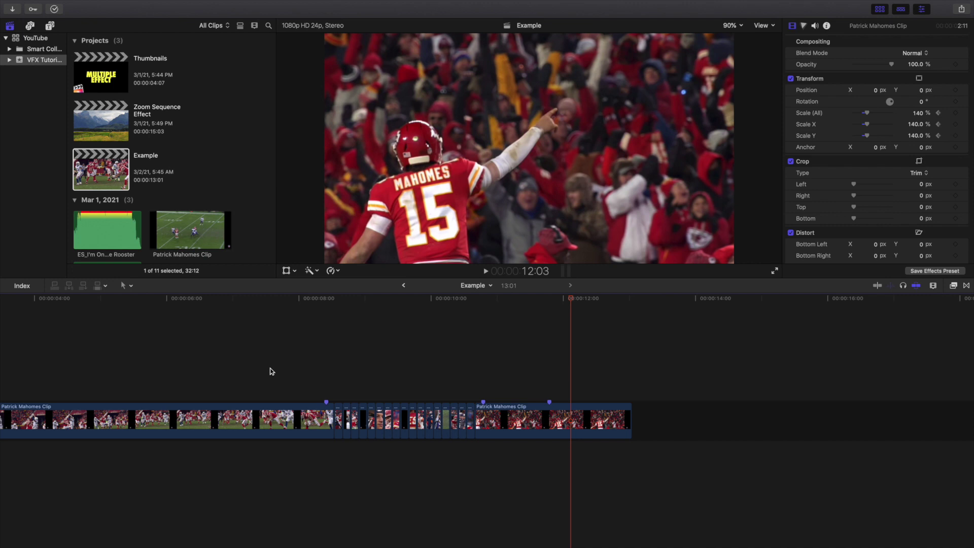
left_click(51, 26)
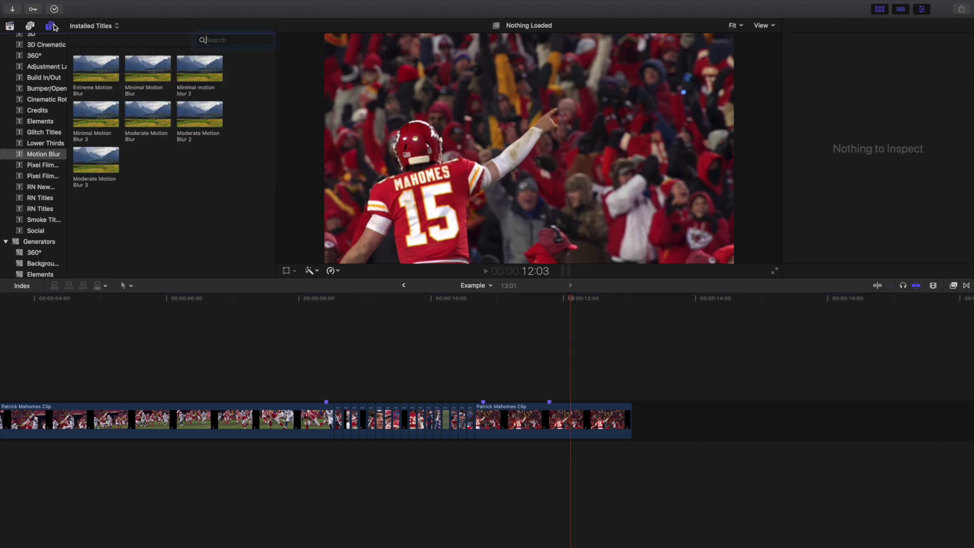
Place Moderate Motion Blur 2 above the clips at 8:00 and stretch it over the zoom burst.
left_click(192, 110)
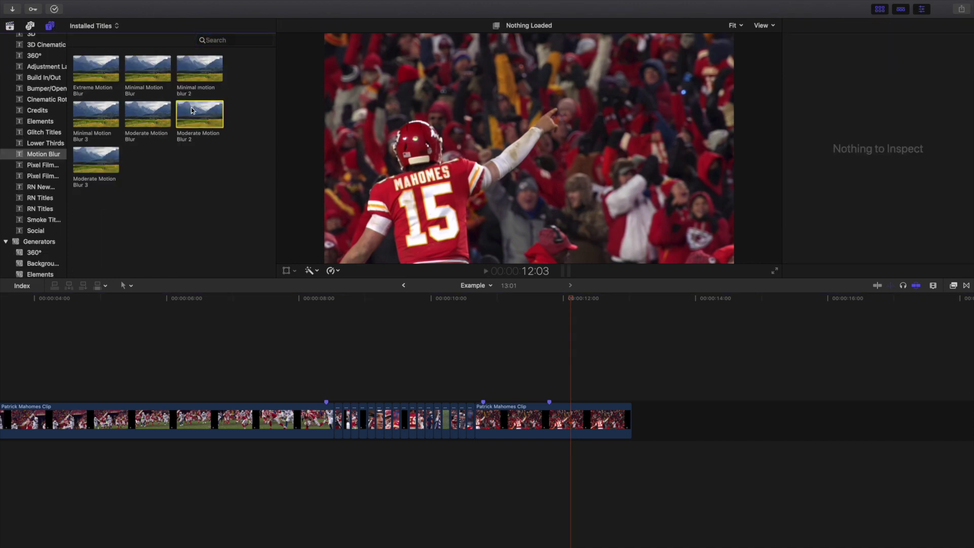
left_click_drag(188, 111, 329, 375)
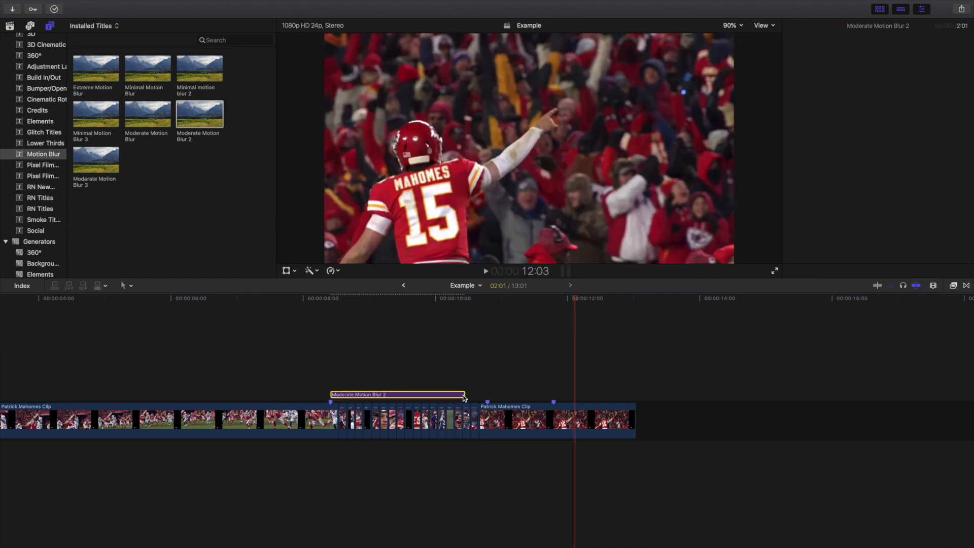
left_click_drag(463, 395, 486, 394)
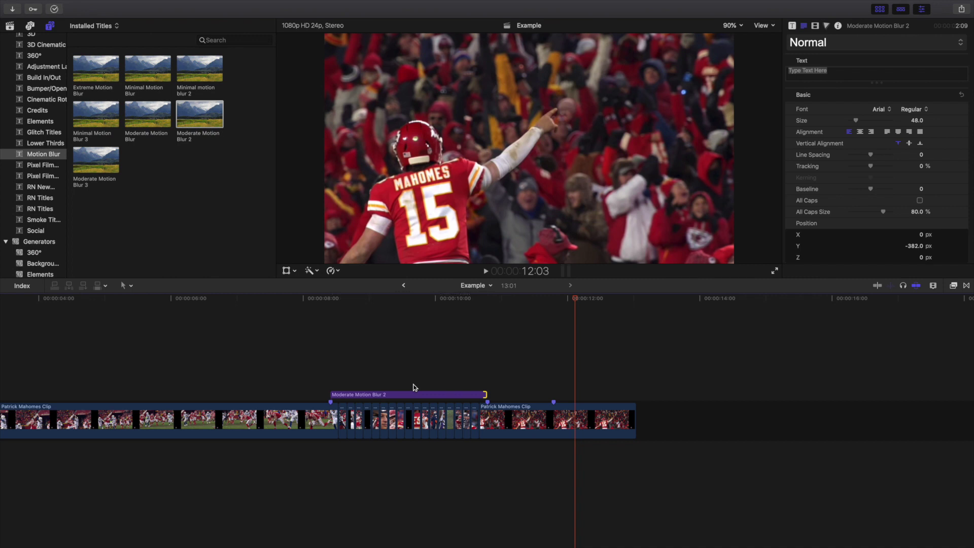
Zoom in on the blur title and step frame by frame through the blurred zoom.
left_click(333, 380)
key("super+equal")
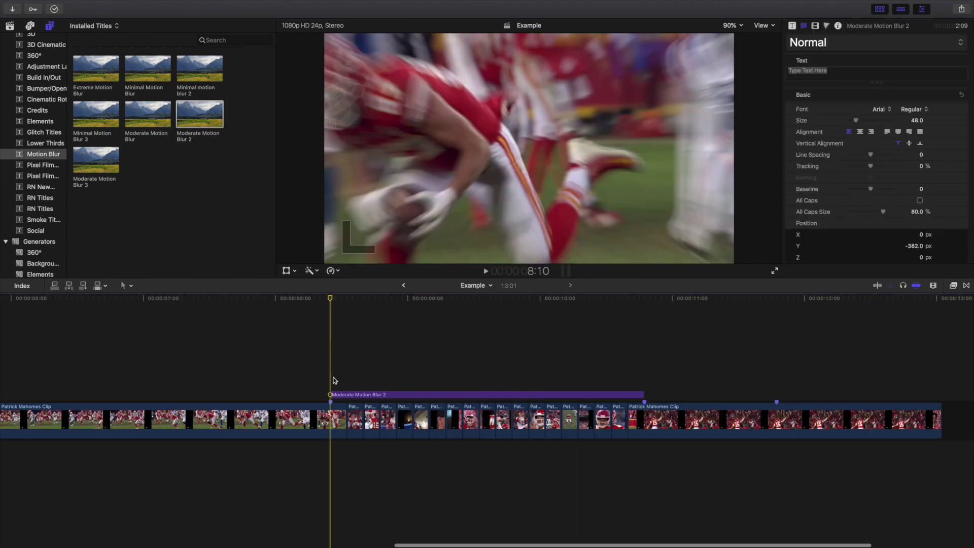
key("Left")
key("Left")
key("Left")
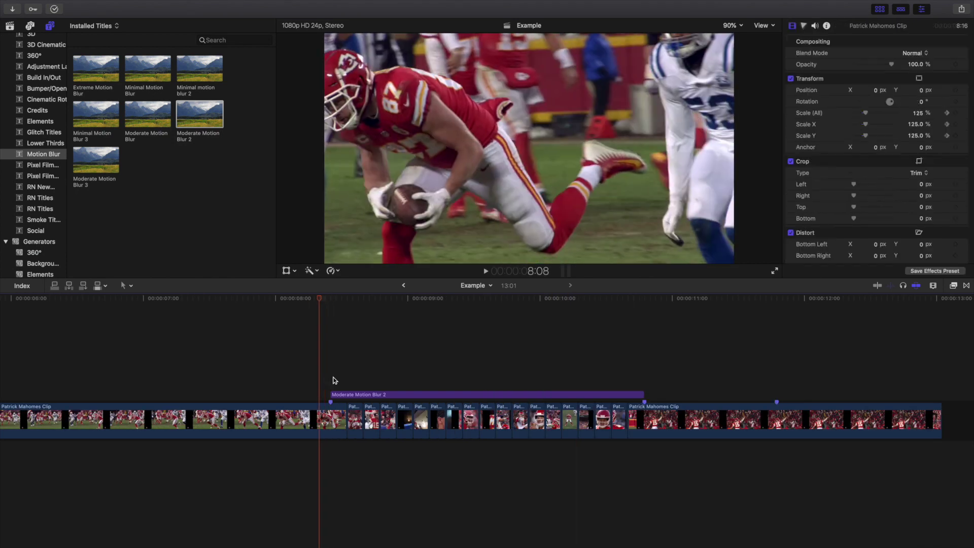
key("Right")
key("Right")
key("Right")
key("Right")
key("Right")
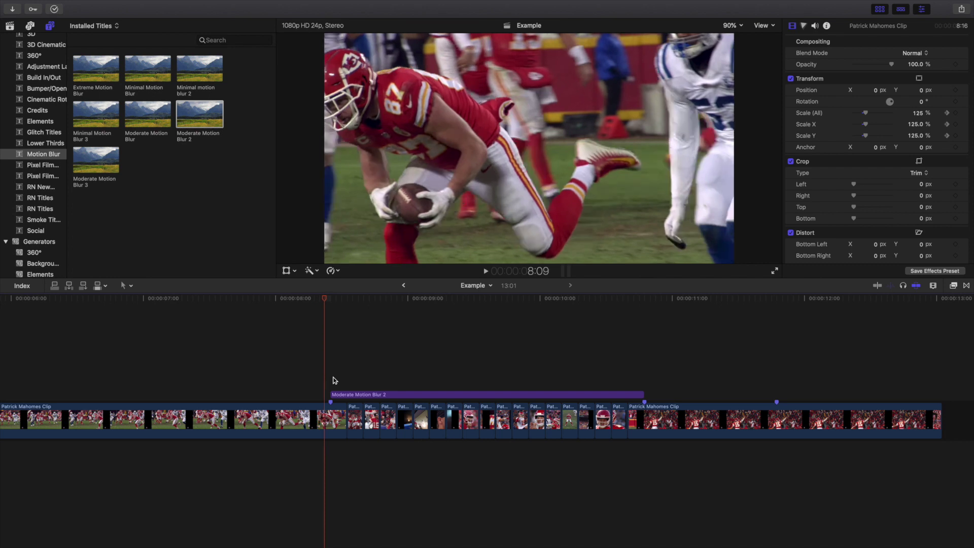
key("Right")
key("Right")
key("Right")
key("Right")
key("Right")
key("Right")
key("Right")
key("Right")
key("Right")
key("Right")
key("Right")
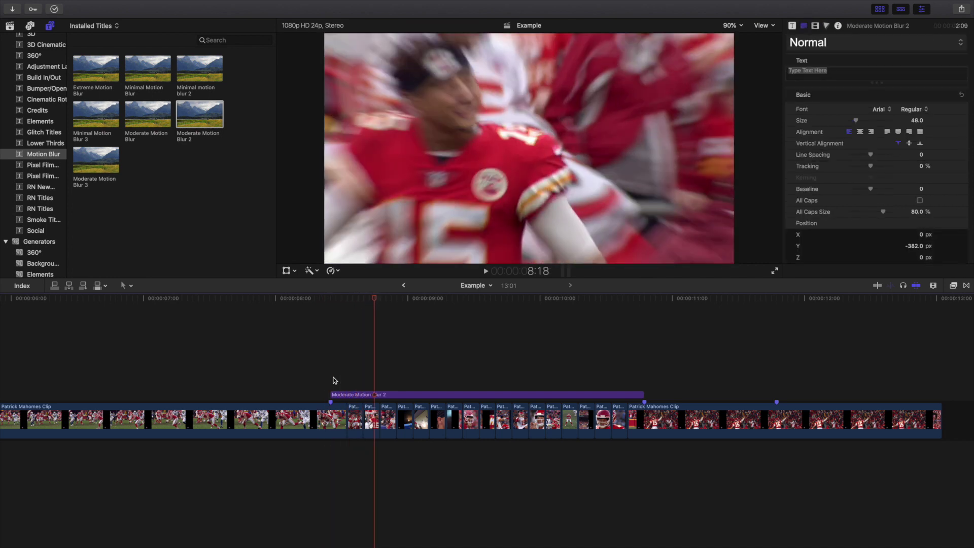
key("Right")
key("Right")
key("Right")
key("Right")
key("Right")
key("Right")
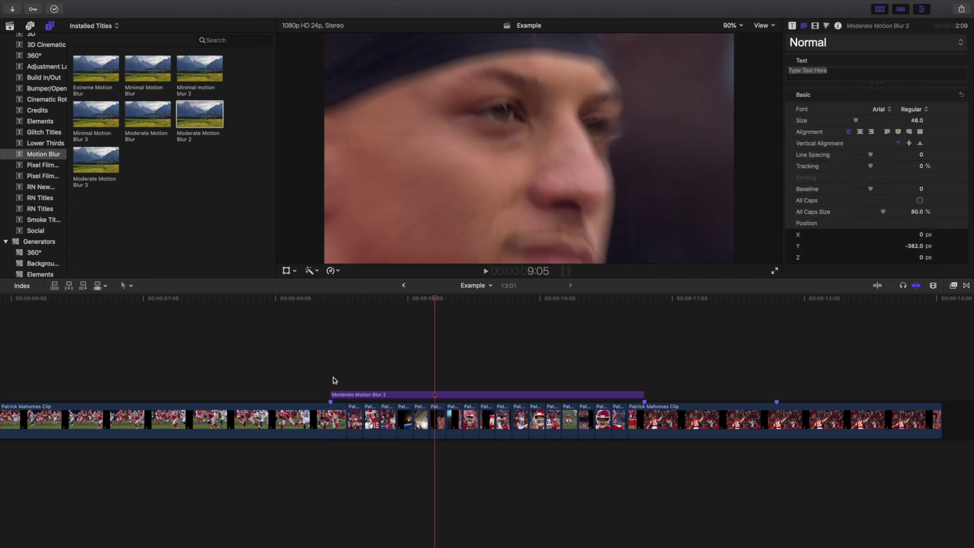
key("super+minus")
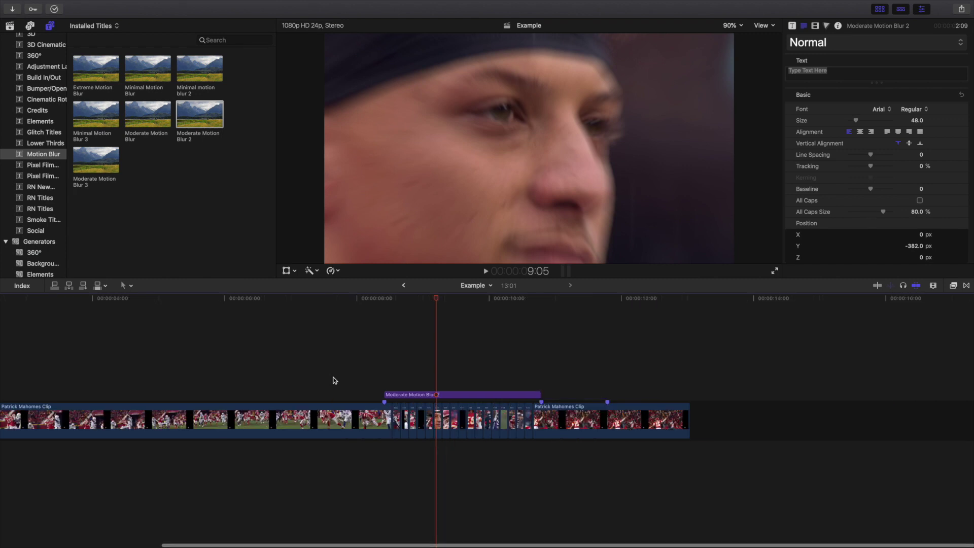
Play through the blur section, then return to the sequence start zoomed out.
left_click(327, 375)
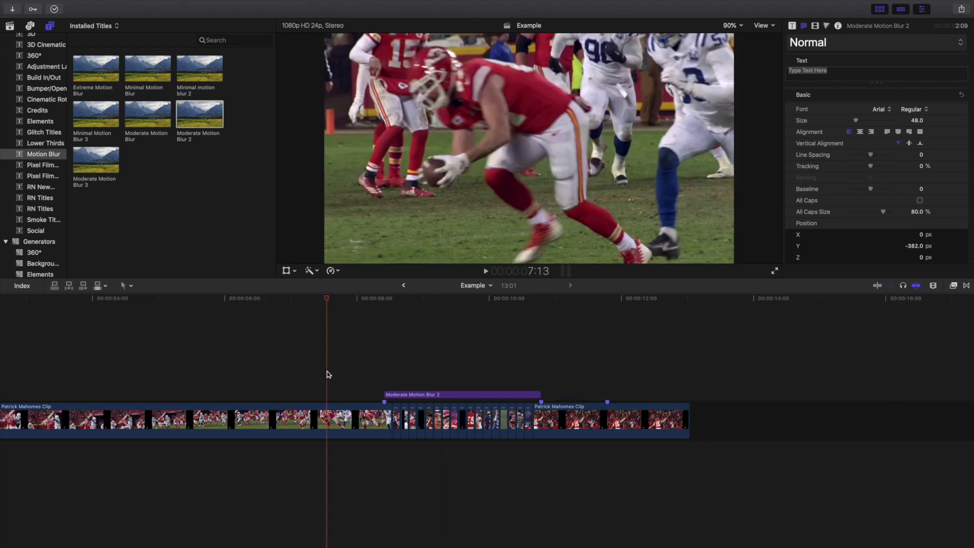
key("space")
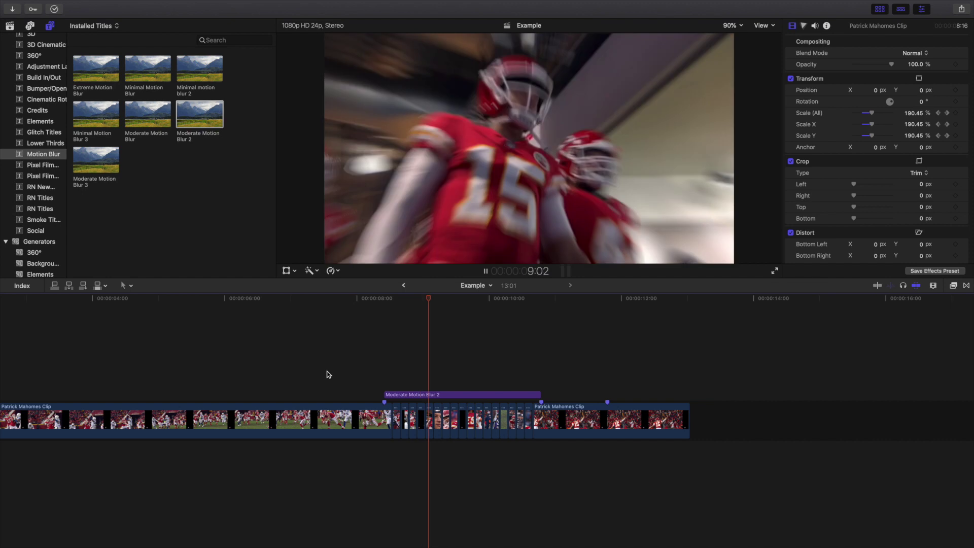
key("space")
scroll(290, 376, "left", 5)
key("Home")
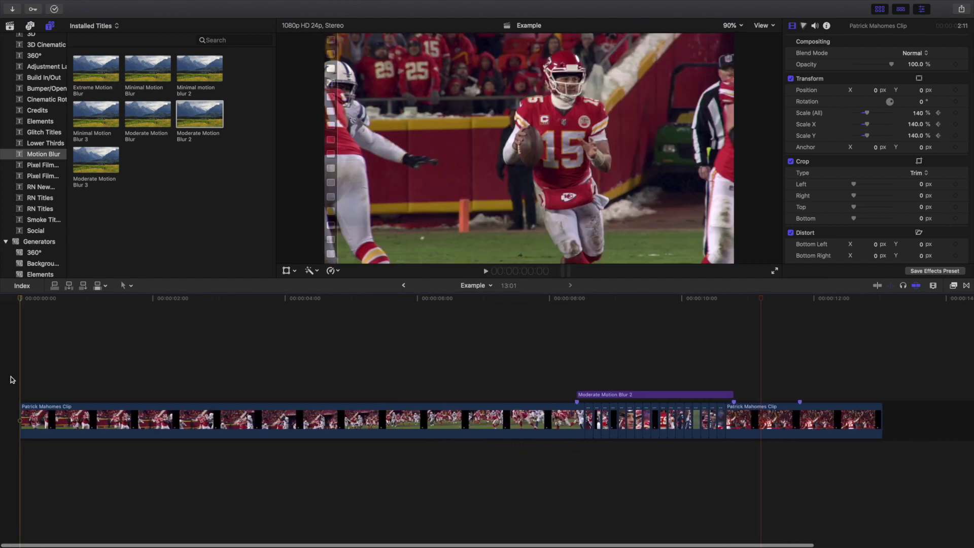
key("super+minus")
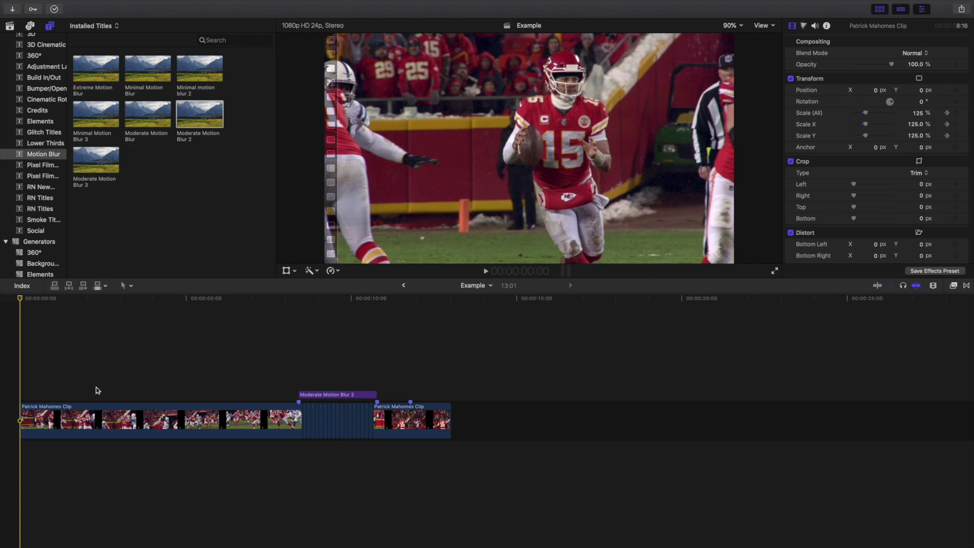
Open the Zoom Sequence Effect project from the library's projects.
left_click(10, 26)
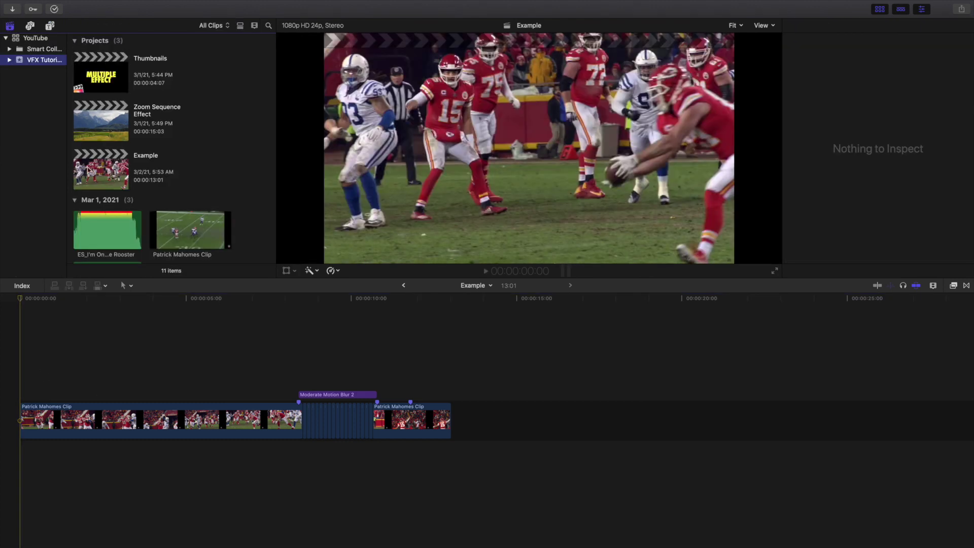
left_click(272, 364)
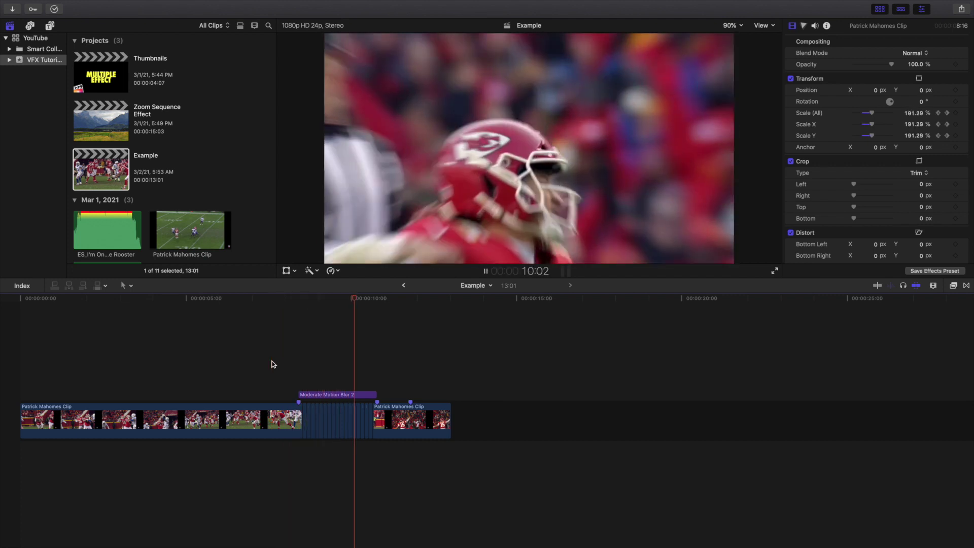
left_click(268, 362)
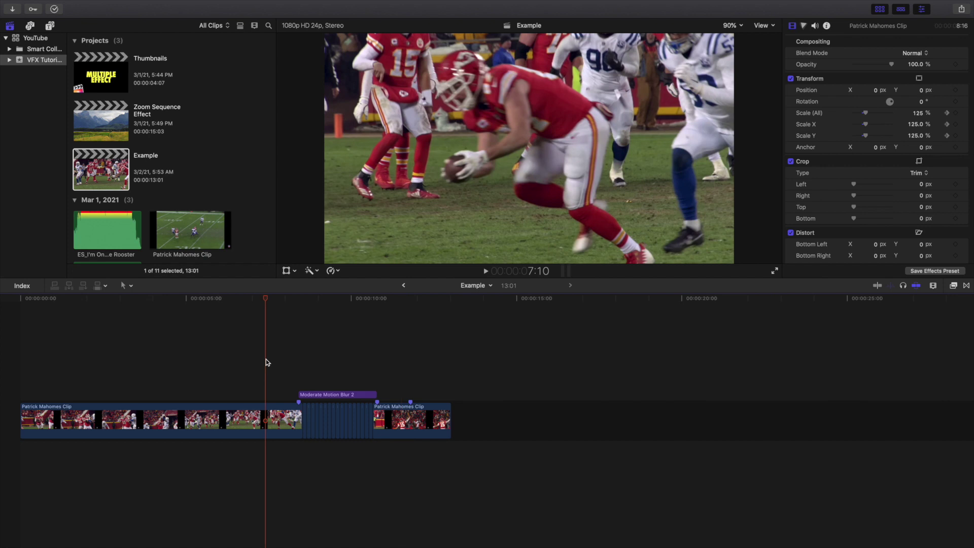
double_click(113, 122)
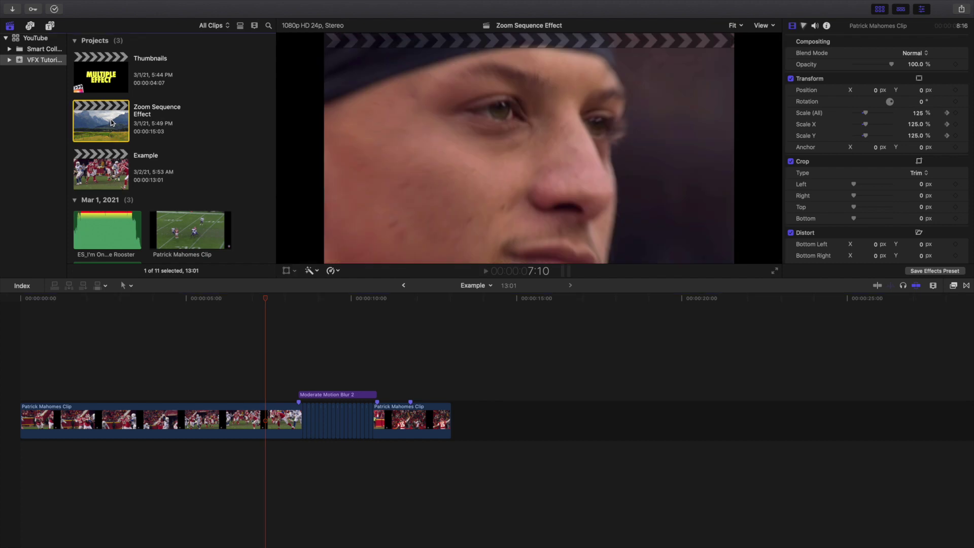
Reopen Example and extend the ES_I'm On A Roll music clip to the 13:01 sequence end.
left_click(141, 451)
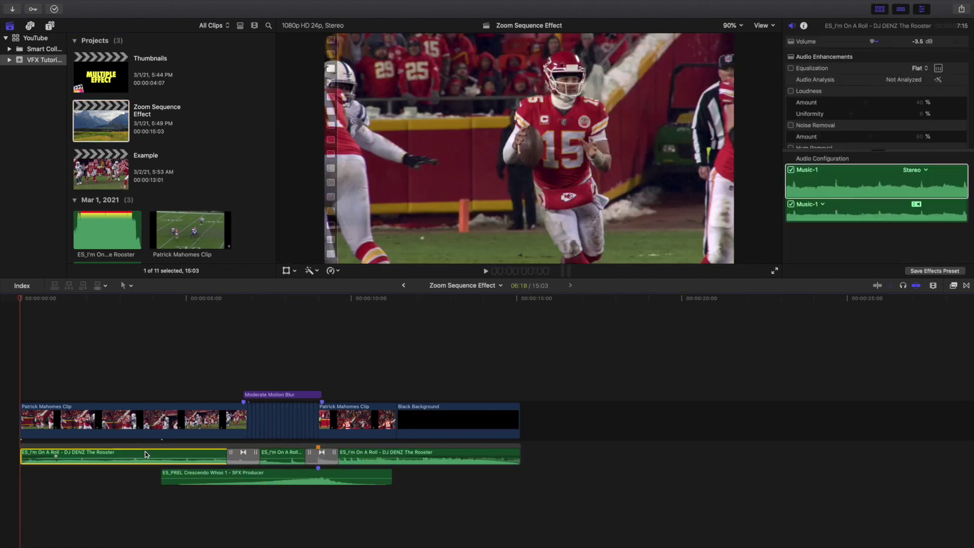
double_click(118, 183)
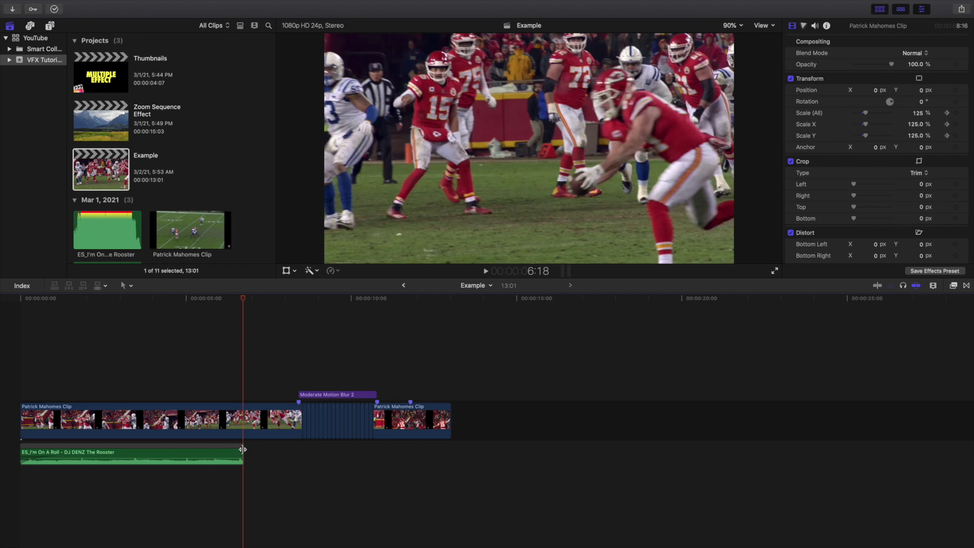
left_click_drag(243, 455, 446, 457)
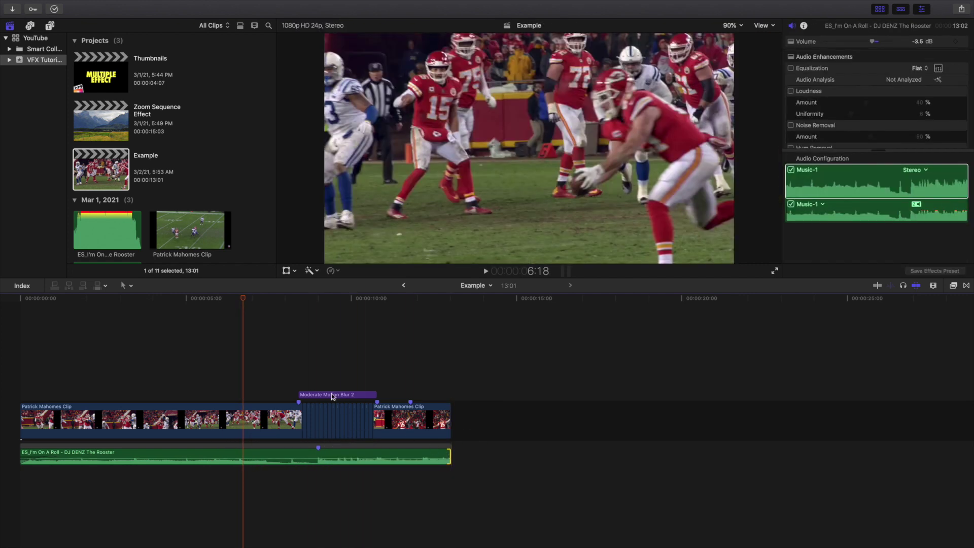
left_click(289, 458)
left_click_drag(289, 458, 328, 458)
key("super+z")
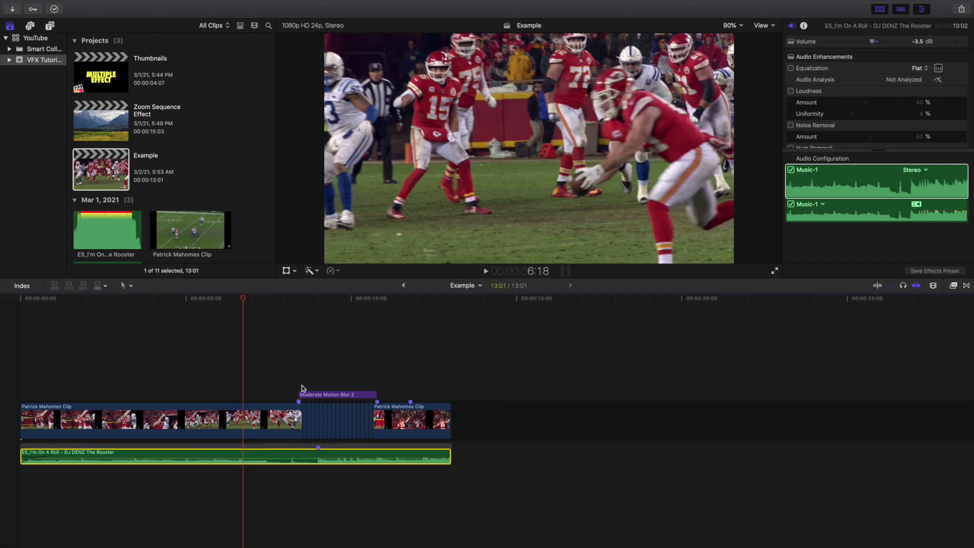
left_click(300, 394)
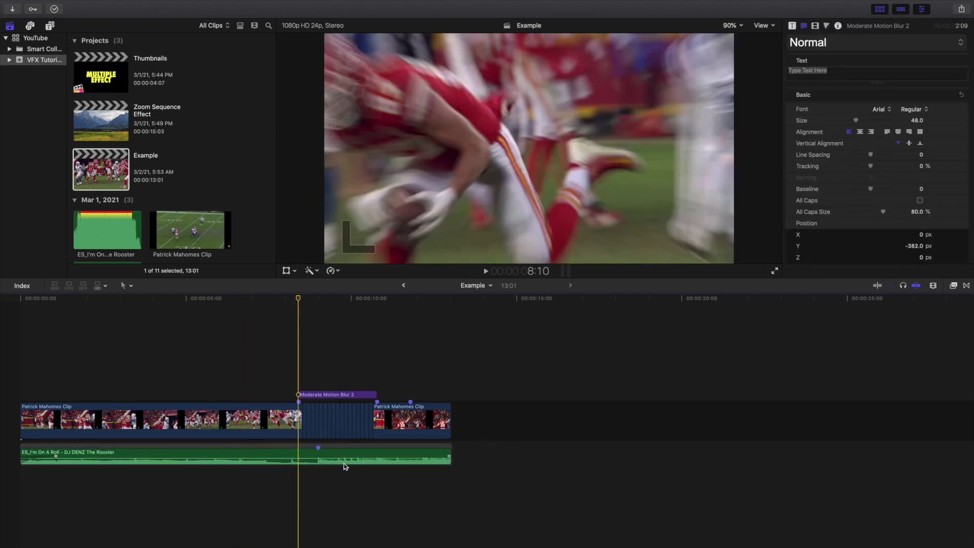
Blade the music clip at 8:10 and 10:19, where the blur title starts and ends.
key("super+equal")
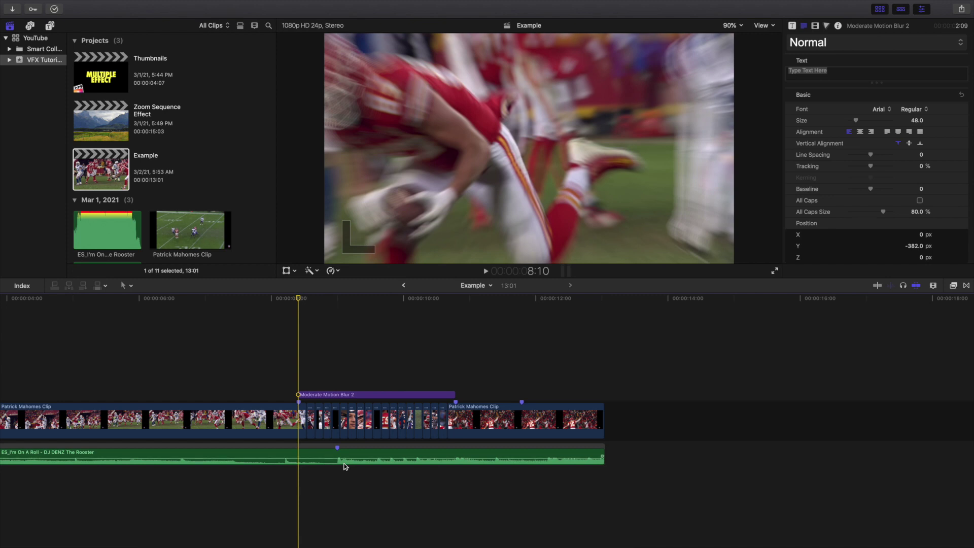
key("super+equal")
left_click(299, 458)
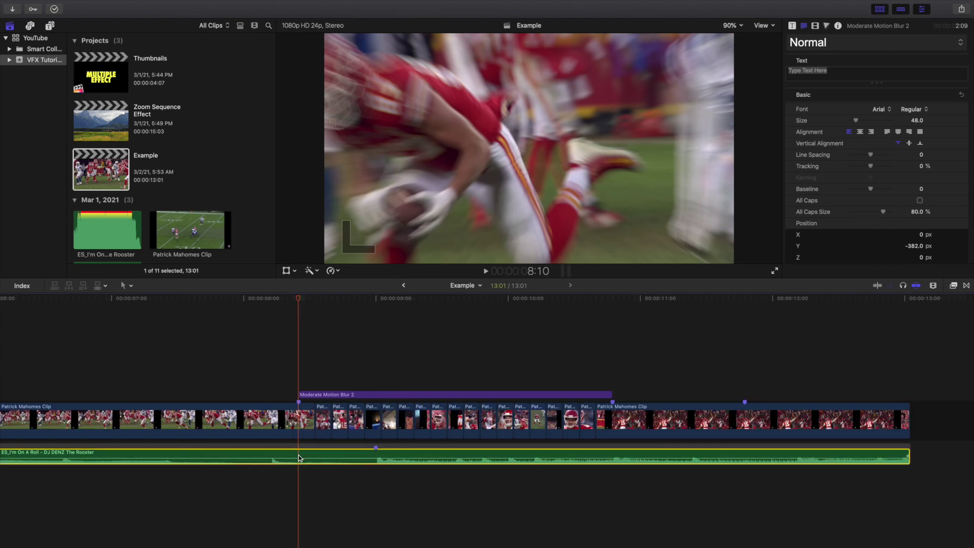
key("super+b")
left_click(611, 379)
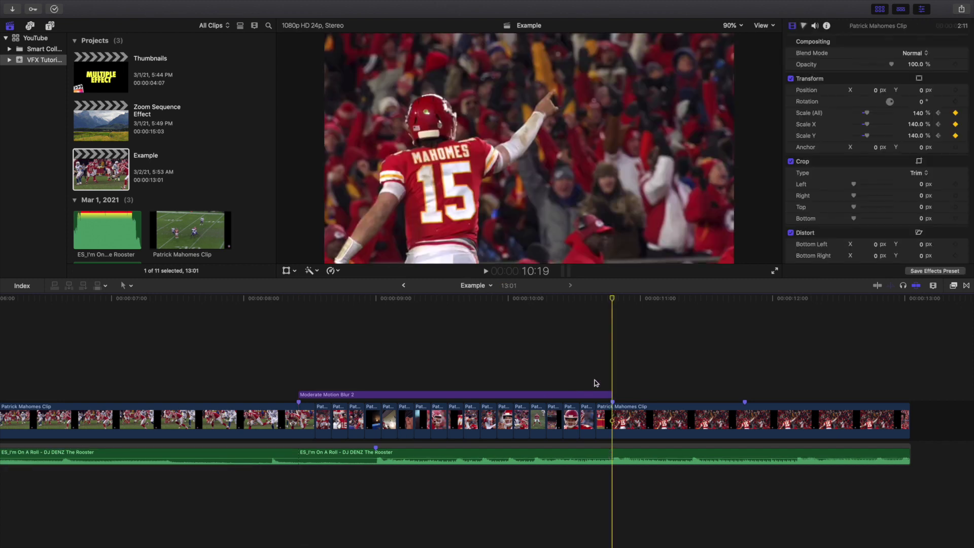
left_click(610, 394)
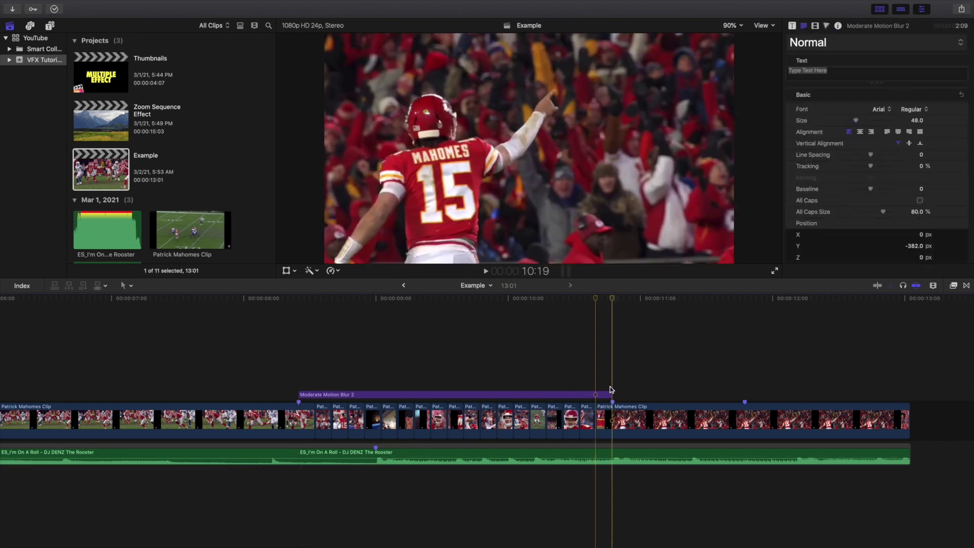
left_click(615, 454)
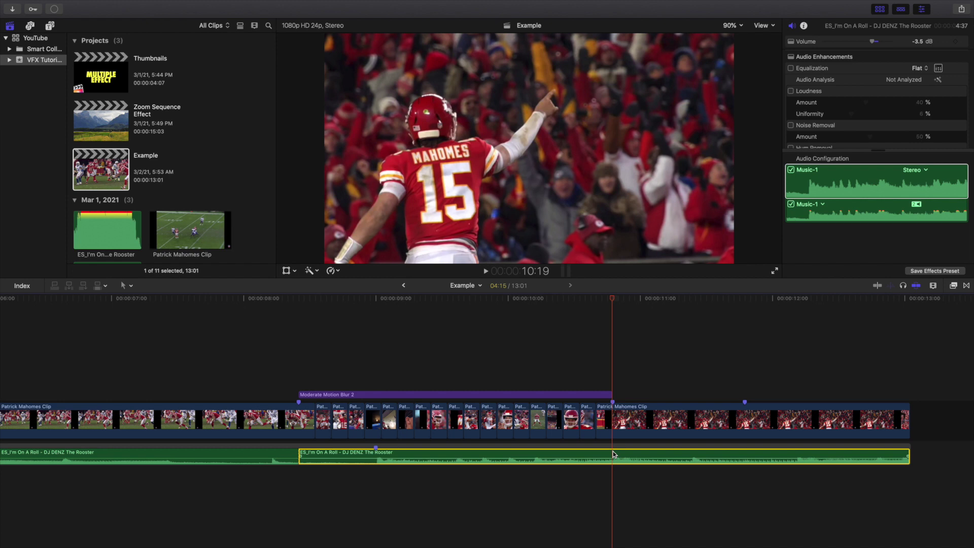
key("super+b")
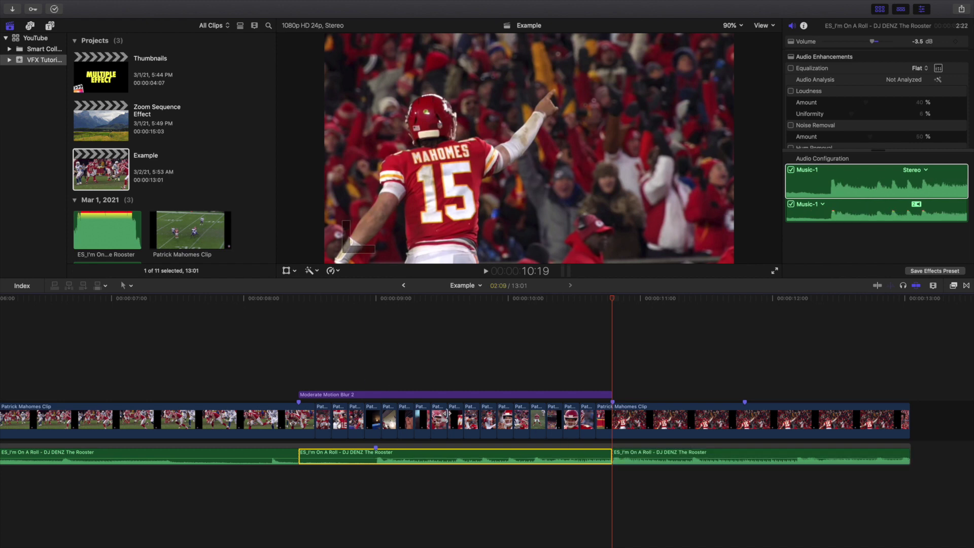
left_click(963, 268)
Apply the Muffled audio effect to the middle music section.
left_click(955, 286)
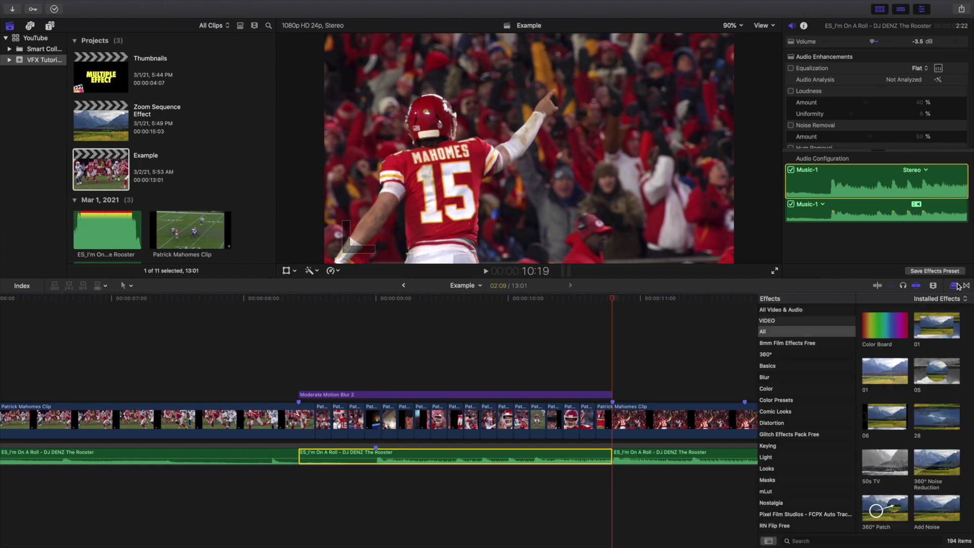
scroll(781, 444, "down", 5)
left_click(776, 457)
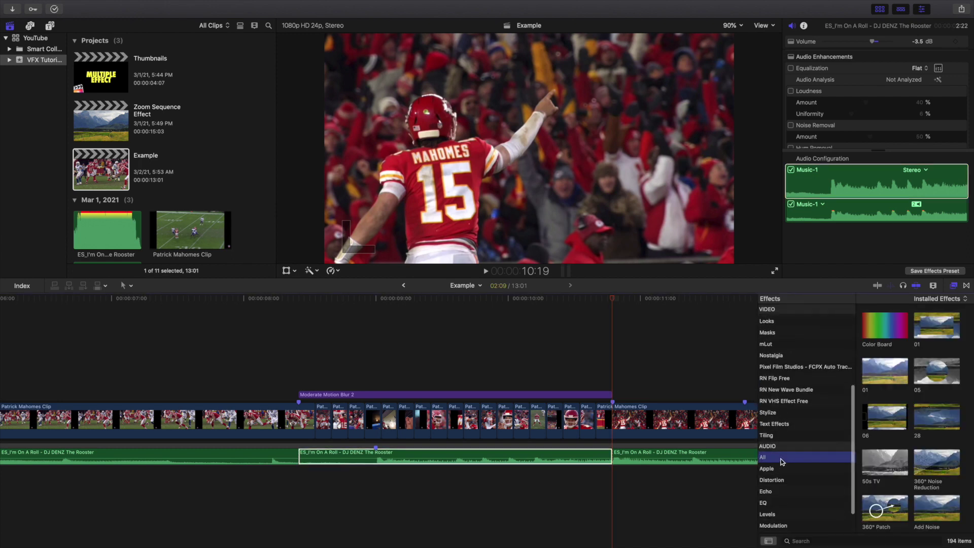
left_click(816, 538)
type("muffle")
left_click_drag(881, 326, 487, 450)
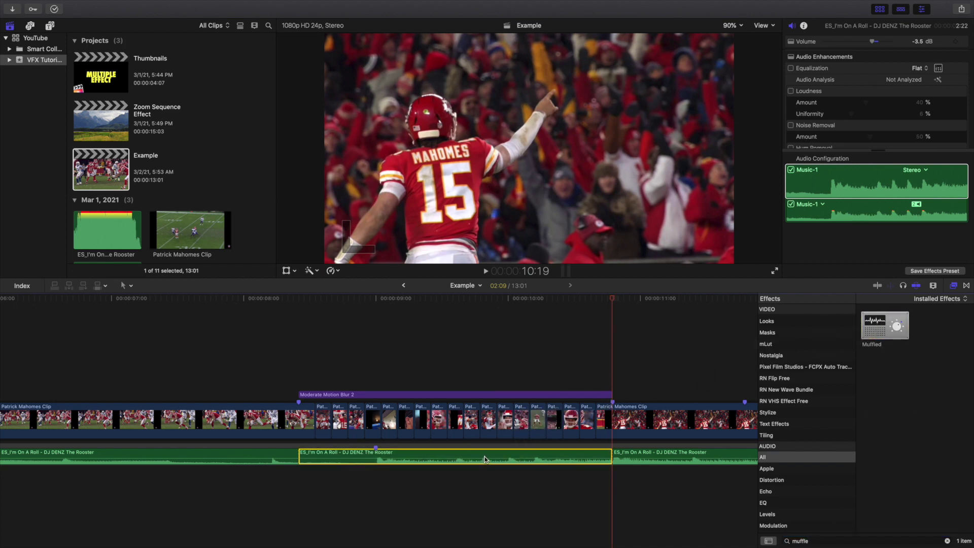
Keep the Muffled Clean preset and add a Cross Dissolve at the muffled section's start.
left_click(953, 286)
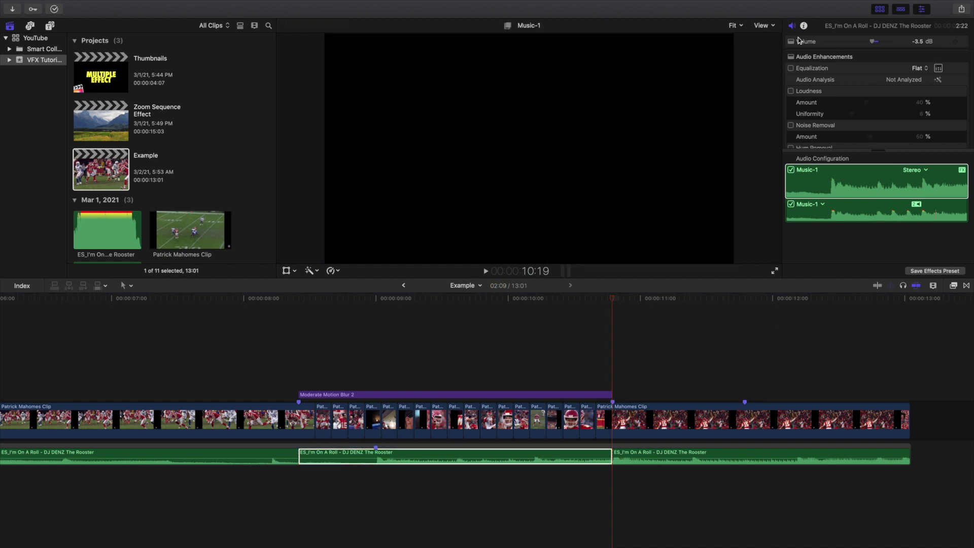
scroll(862, 107, "down", 5)
left_click(906, 116)
left_click(905, 116)
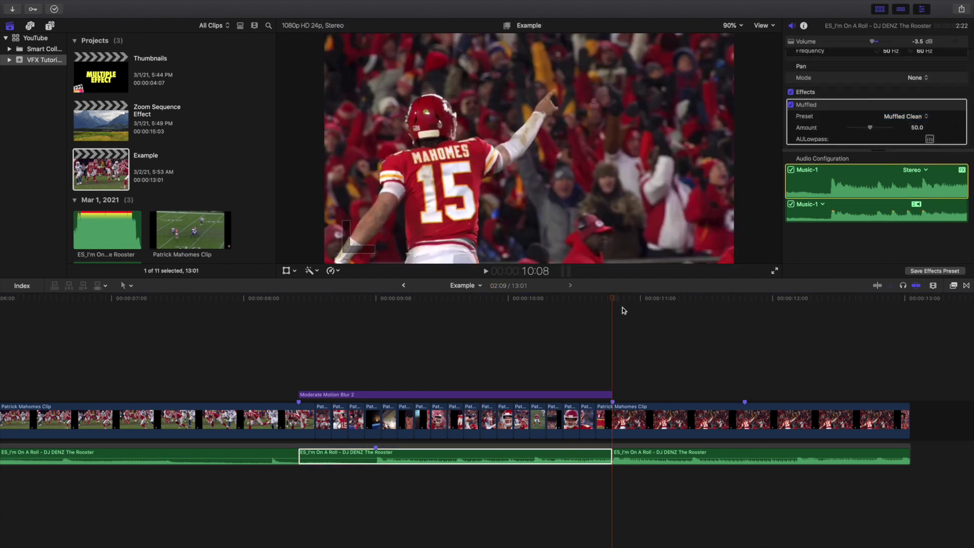
left_click(966, 285)
left_click_drag(885, 325, 338, 458)
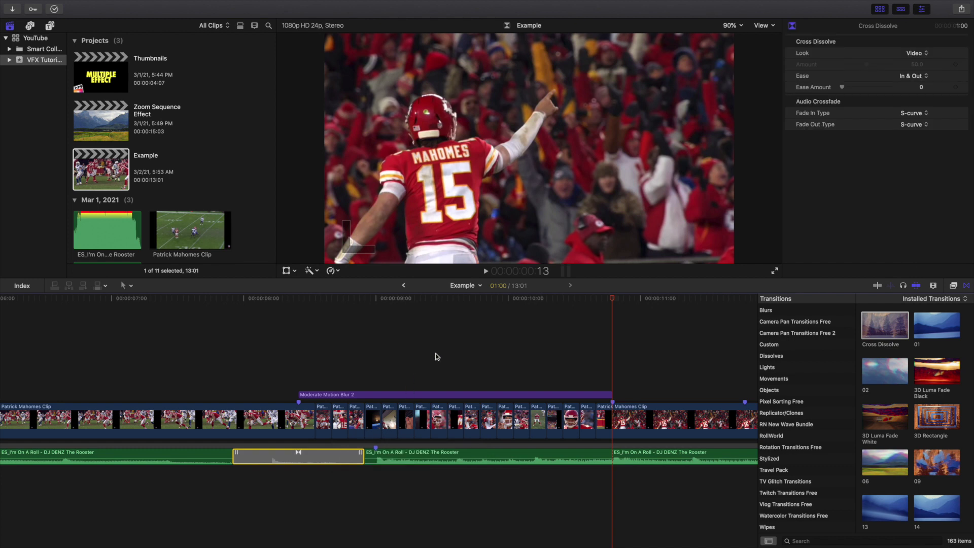
Deselect the audio transition, hide the Transitions browser, and select the Example project.
left_click(438, 355)
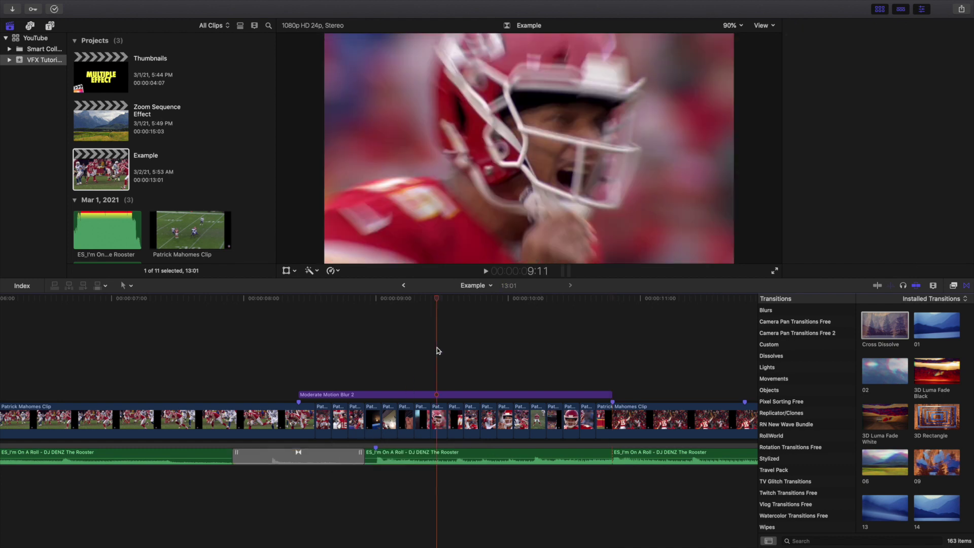
left_click(965, 287)
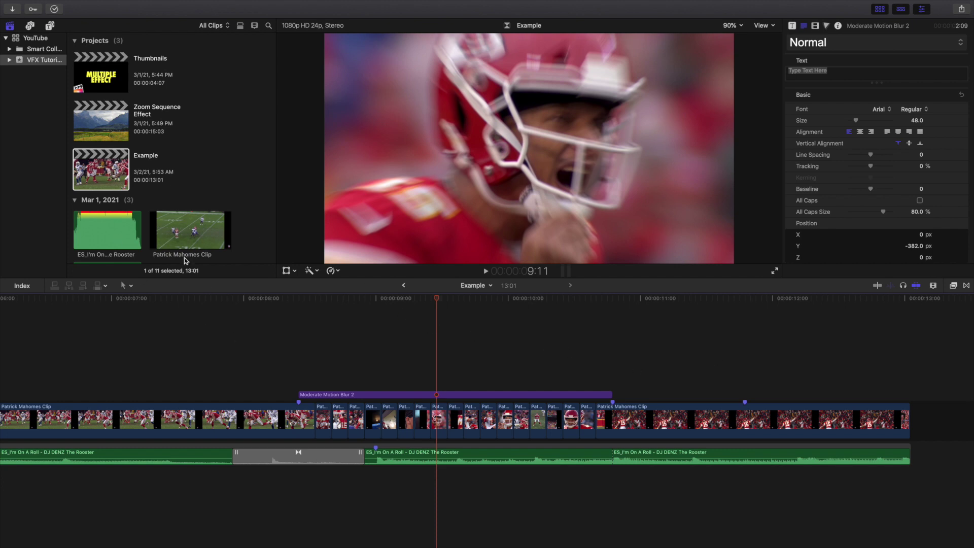
left_click(103, 188)
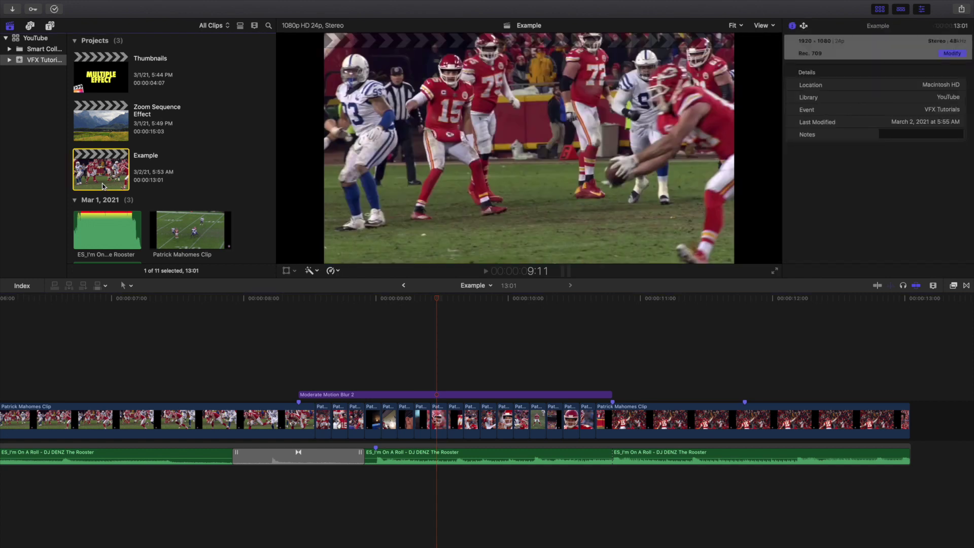
Delete the Example project, open Zoom Sequence Effect, and place the playhead at the blur start.
key("super+BackSpace")
double_click(122, 122)
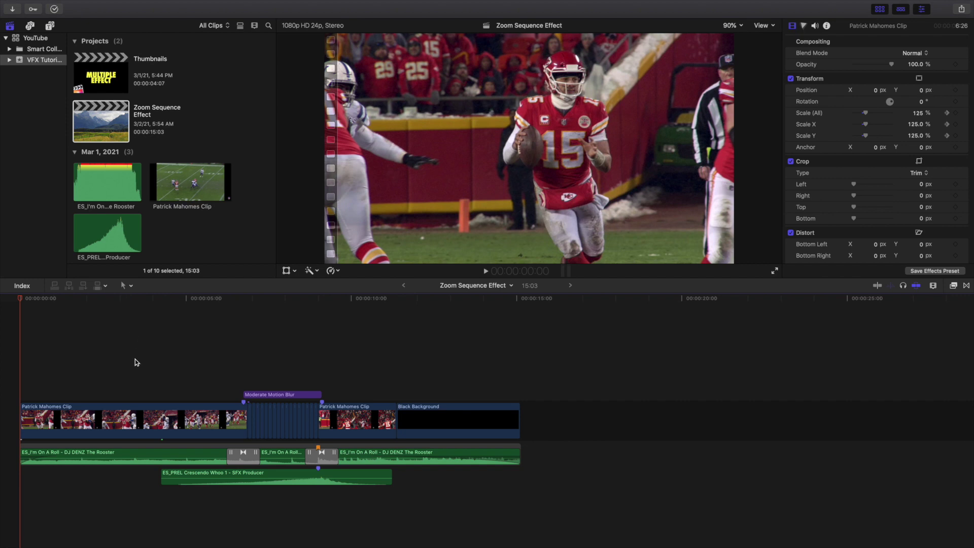
key("super+equal")
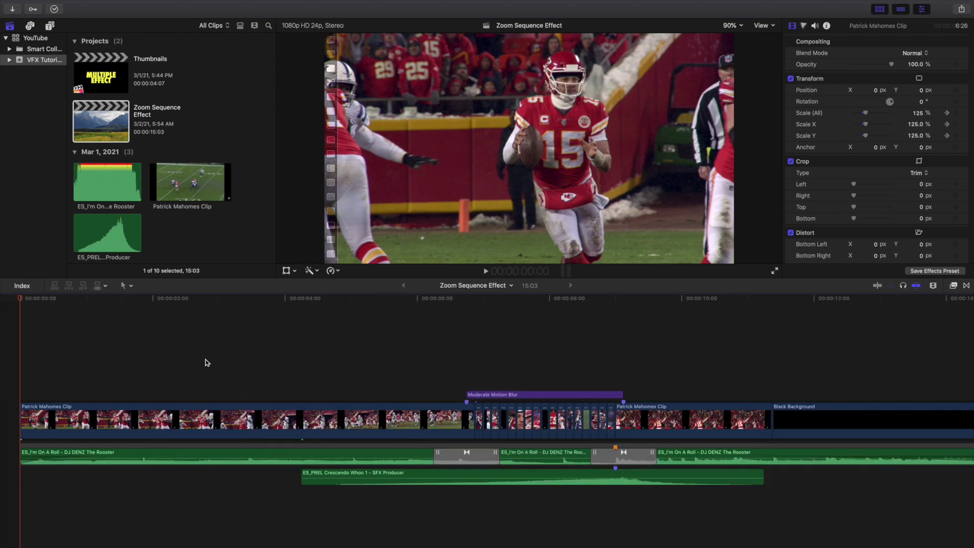
left_click(467, 361)
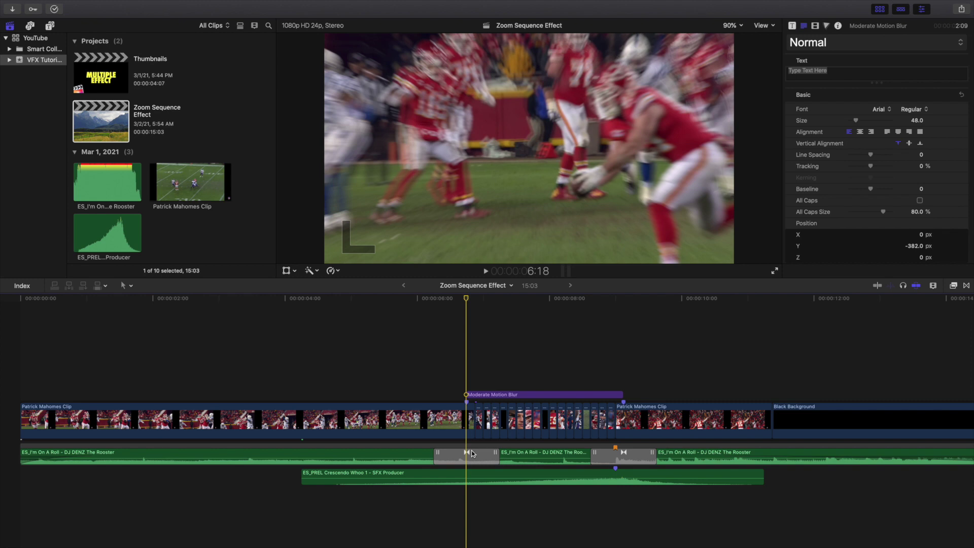
Move the playhead to 4:06 and select the Crescendo sound effect clip.
key("super+equal")
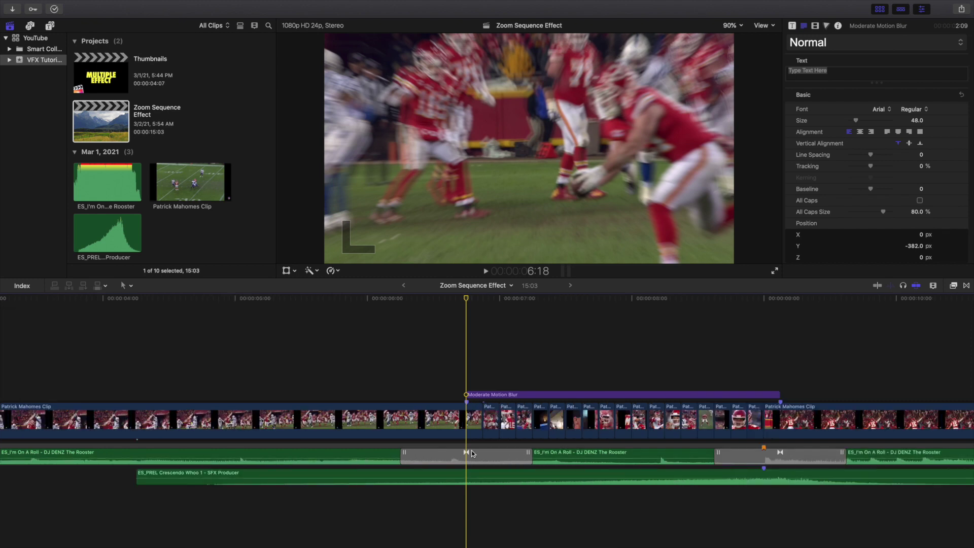
key("super+minus")
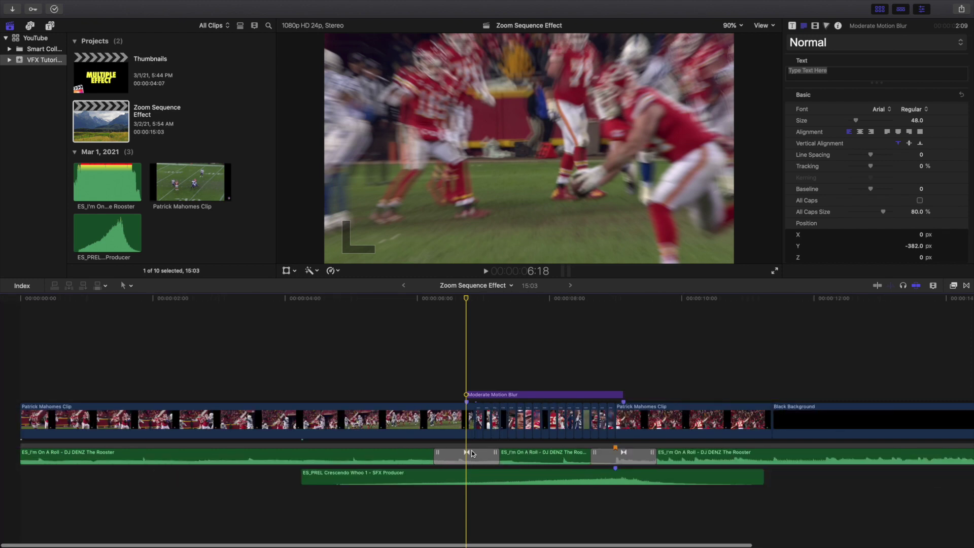
left_click(307, 392)
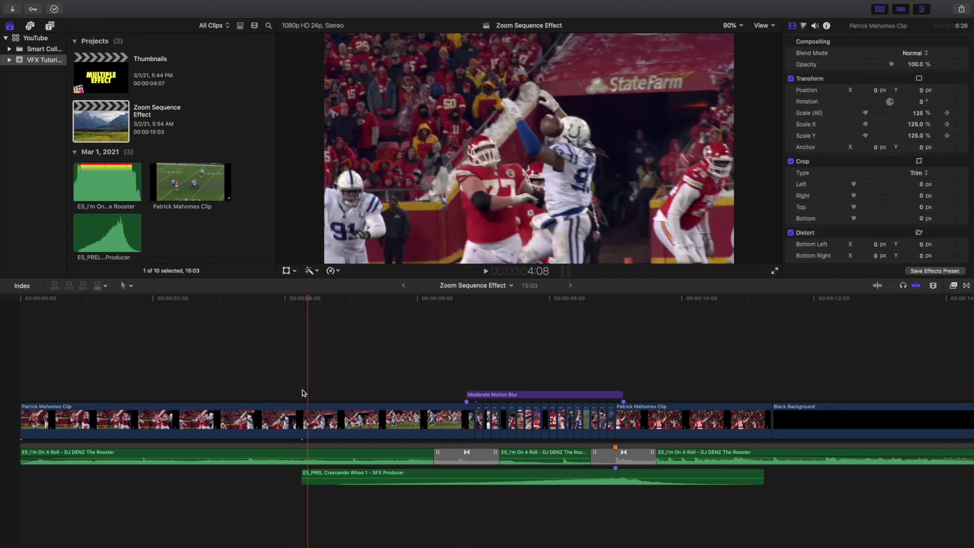
left_click(301, 393)
left_click(305, 474)
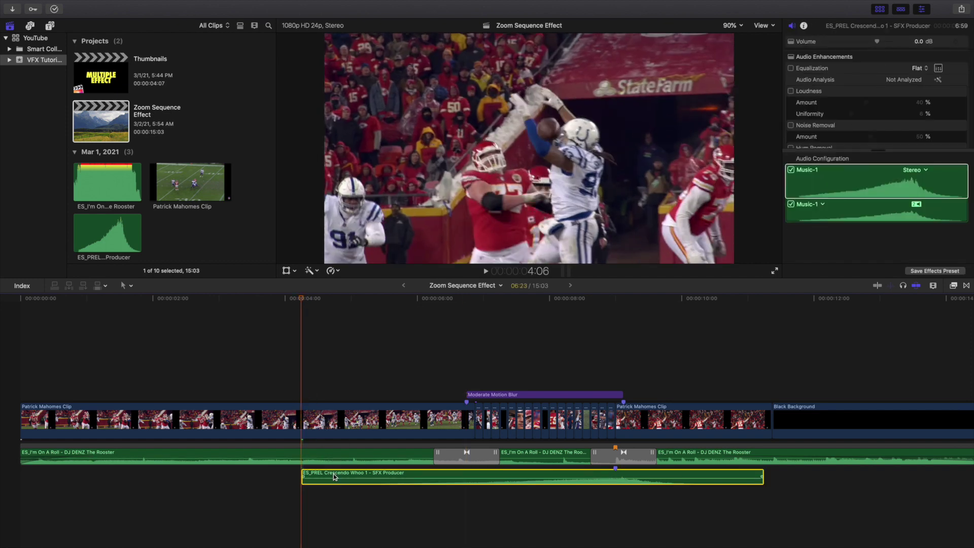
Compare the 4:06 and 9:00 points, then zoom in and park the playhead at 6:02.
left_click(613, 373)
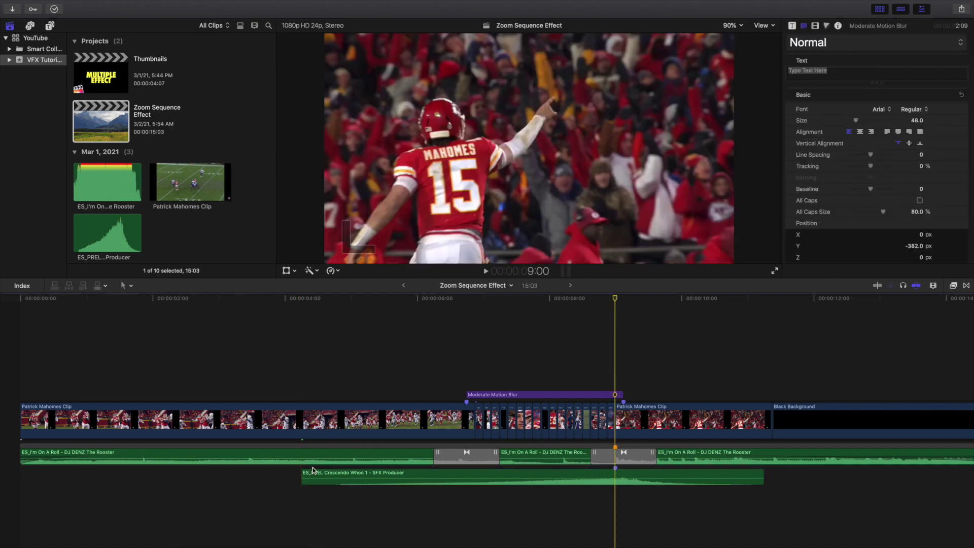
left_click(299, 383)
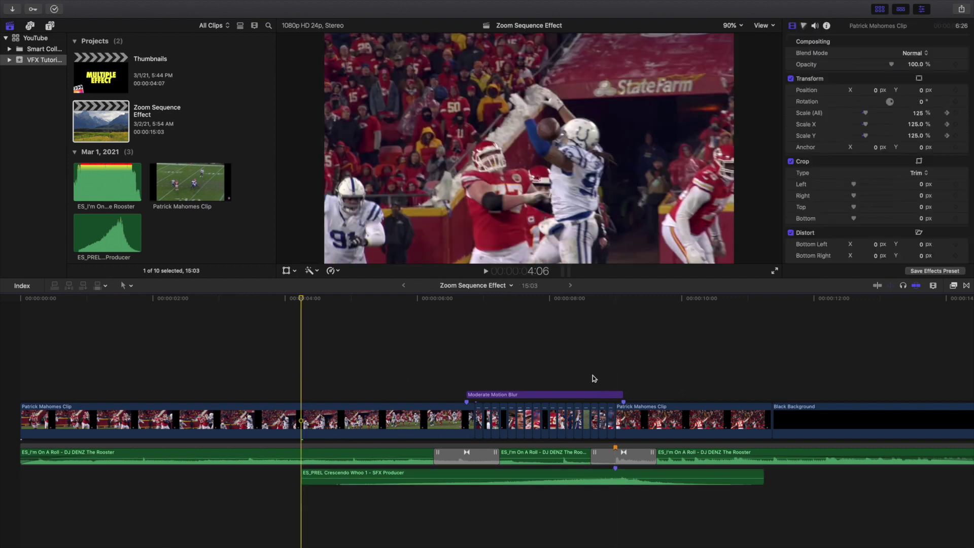
left_click(616, 384)
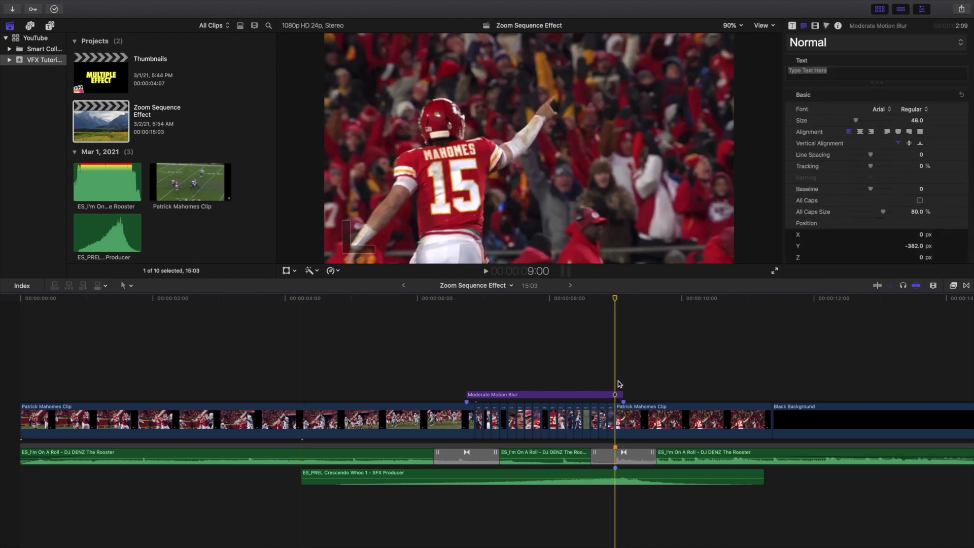
key("super+equal")
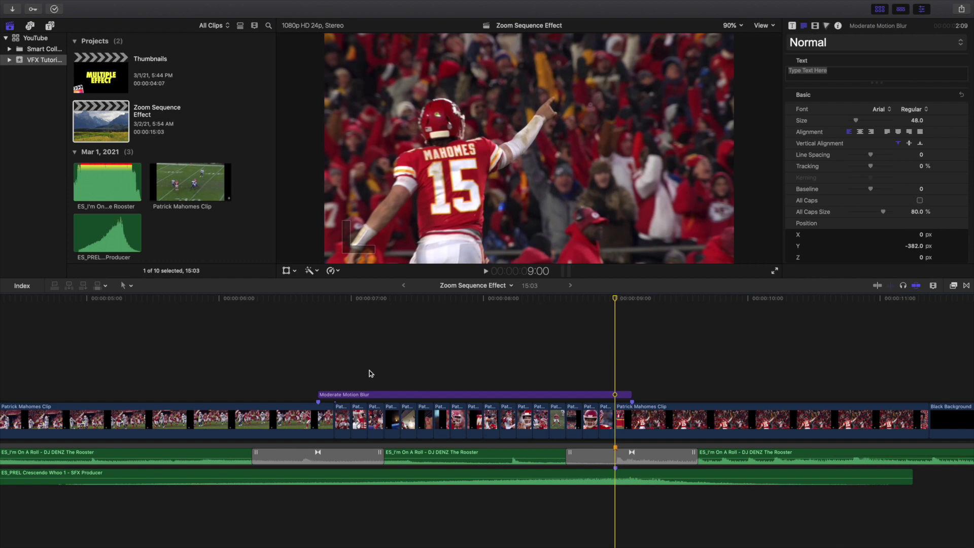
left_click(235, 364)
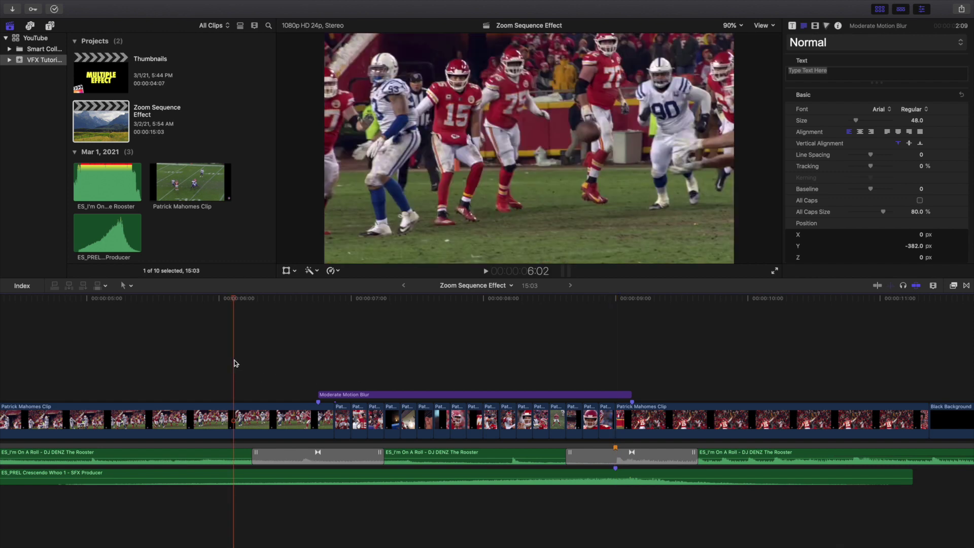
key("space")
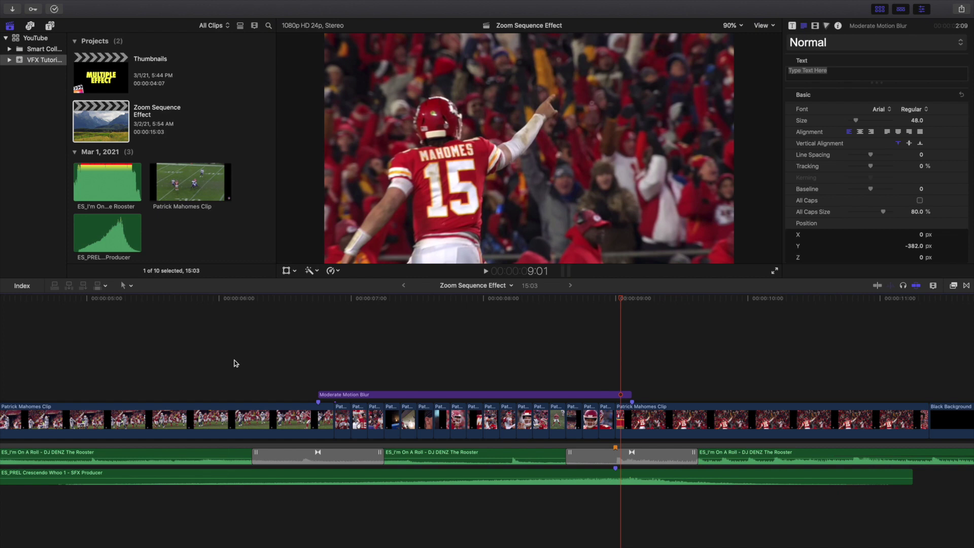
key("super+minus")
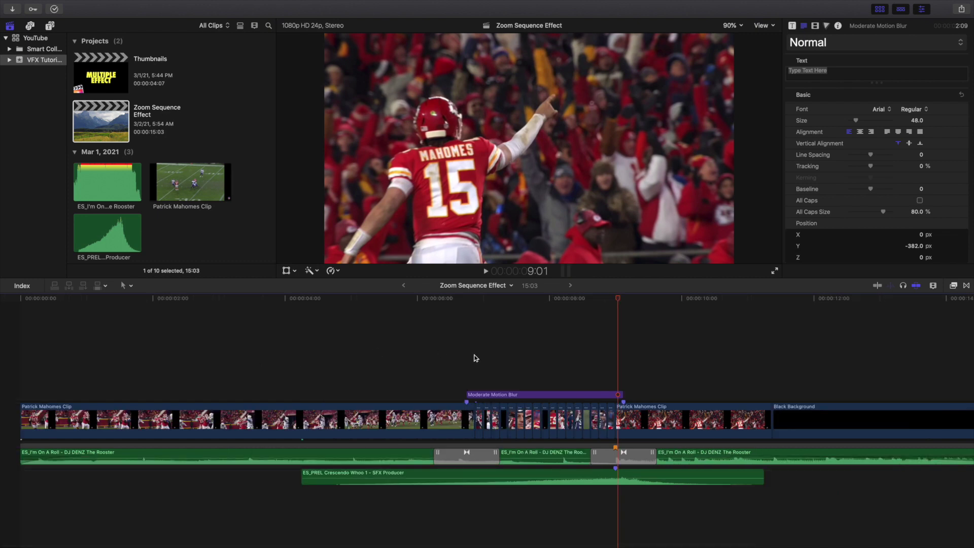
left_click(475, 358)
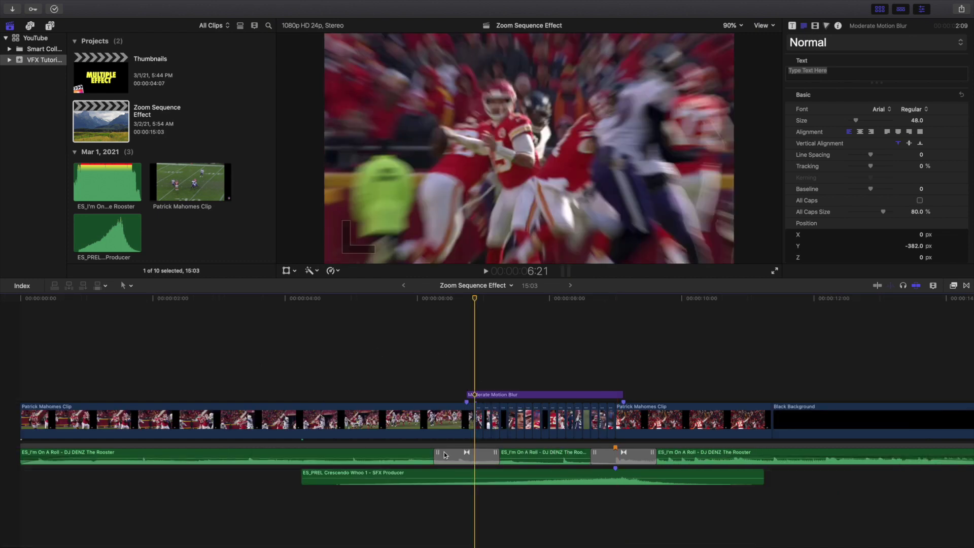
left_click(404, 478)
left_click(303, 369)
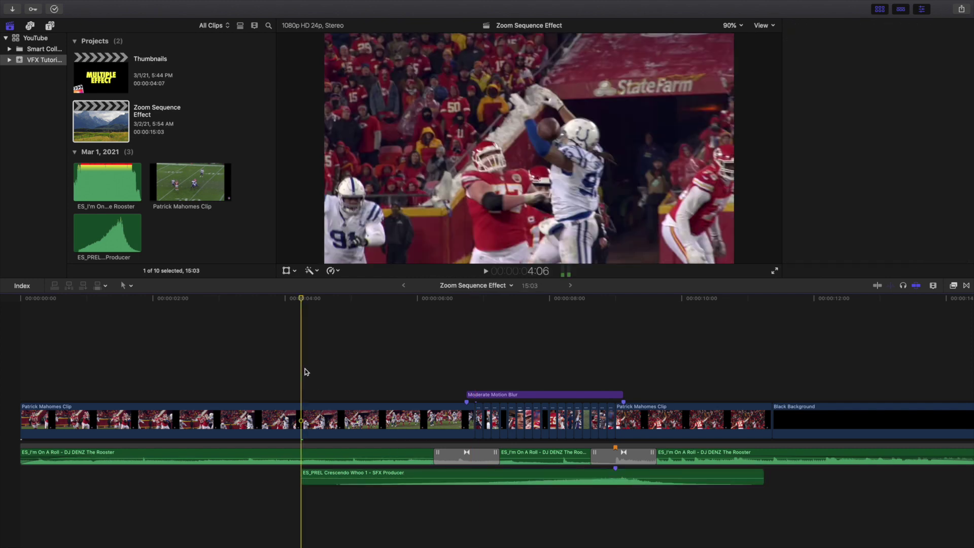
left_click(338, 477)
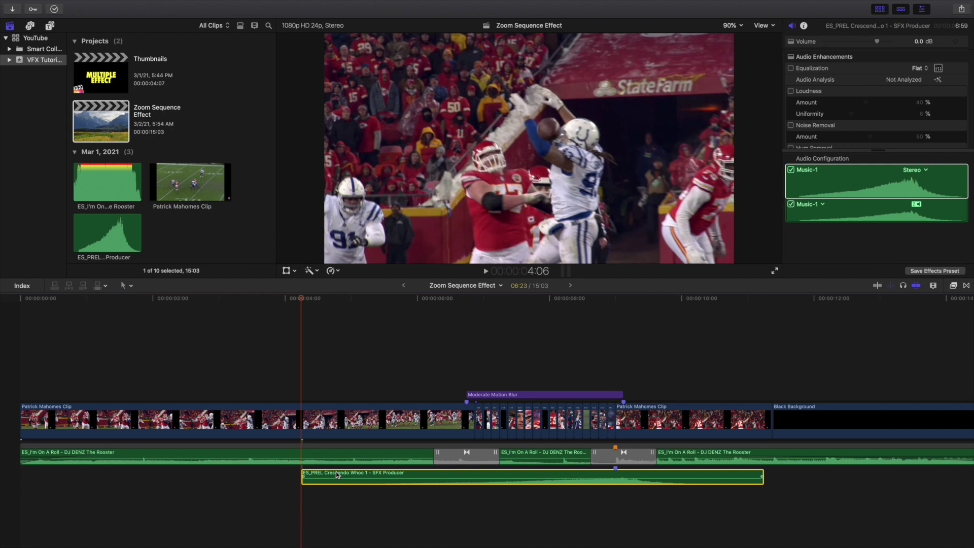
left_click(617, 378)
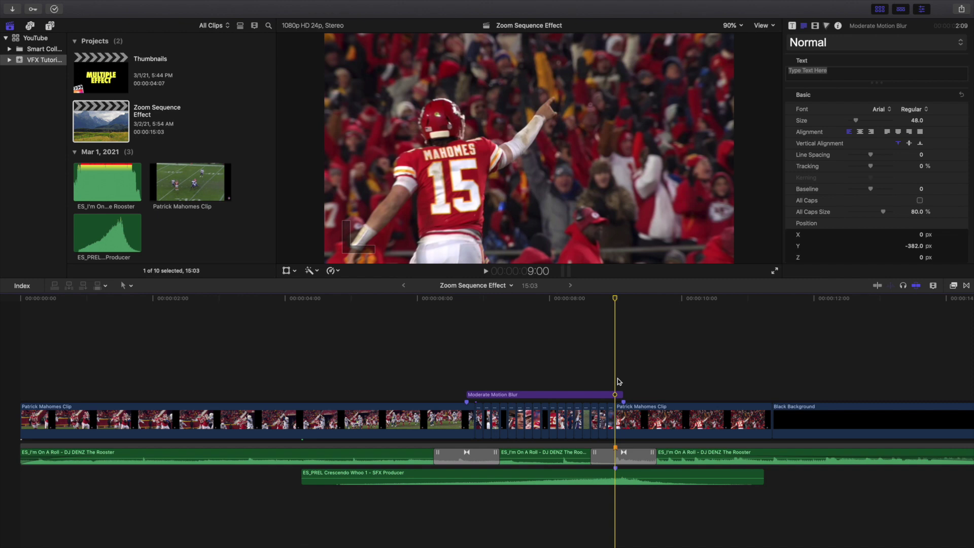
key("super+minus")
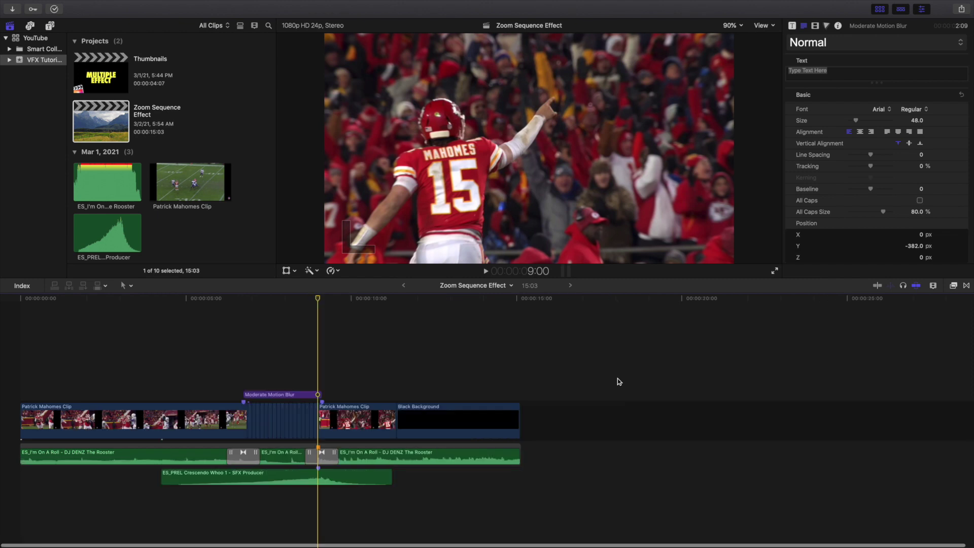
left_click(13, 348)
key("space")
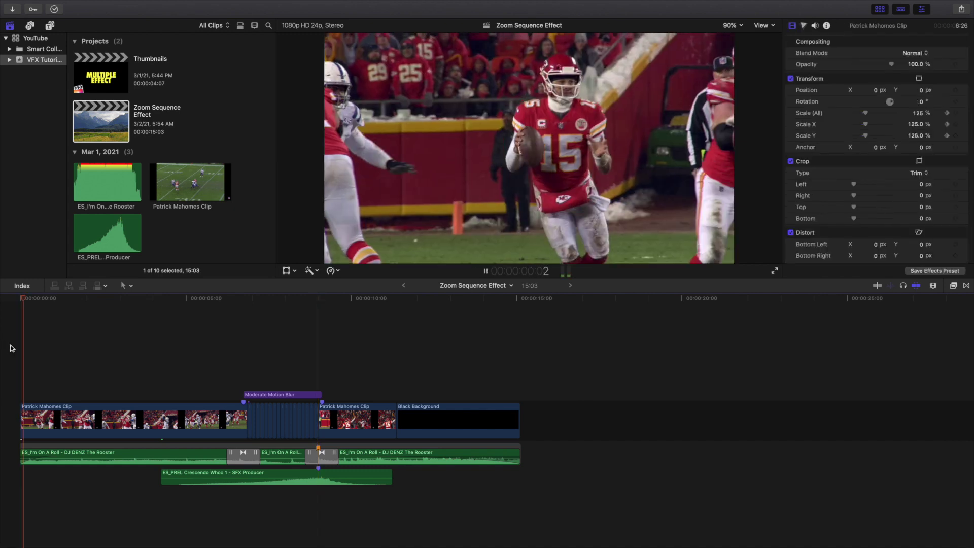